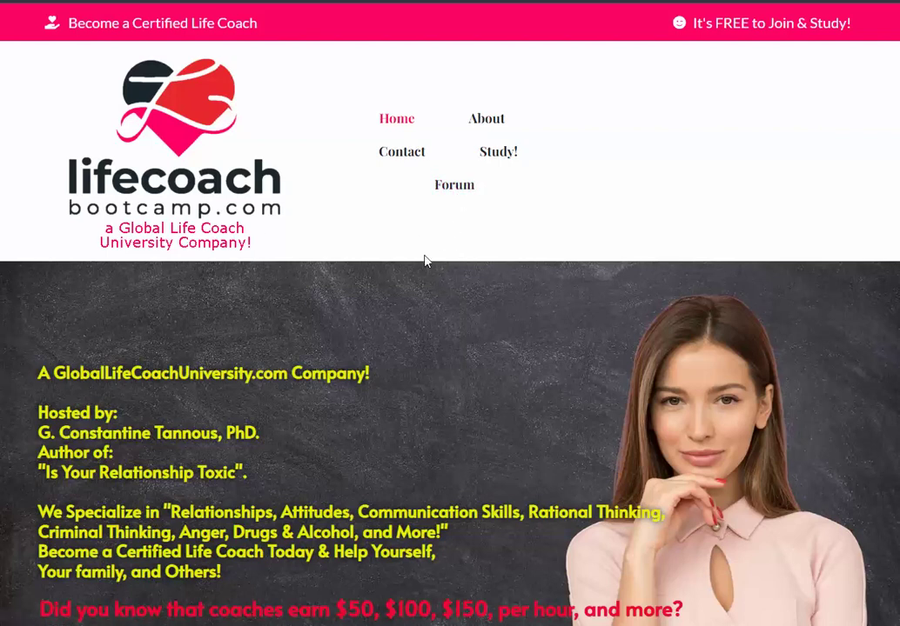
pyautogui.click(450, 187)
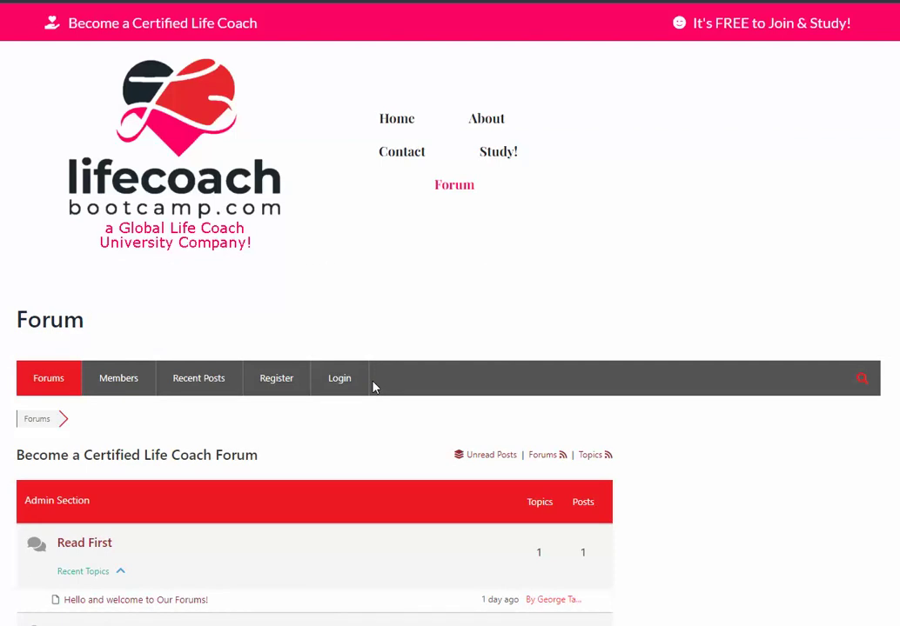
pyautogui.scroll(-2, 374, 386)
pyautogui.scroll(-1, 374, 386)
pyautogui.scroll(-2, 352, 422)
pyautogui.scroll(-2, 351, 423)
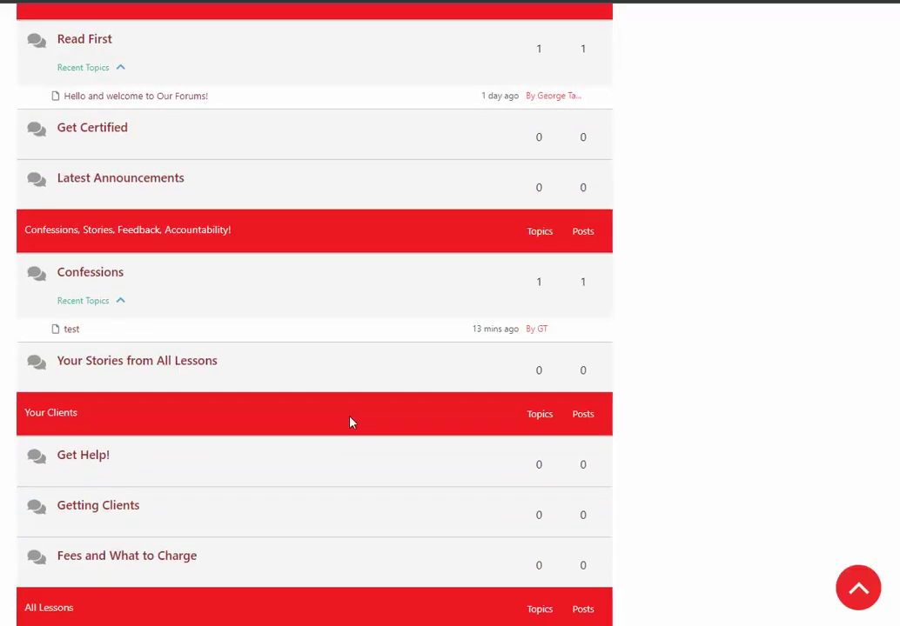
pyautogui.scroll(-3, 352, 423)
pyautogui.scroll(-3, 351, 423)
pyautogui.scroll(-3, 350, 422)
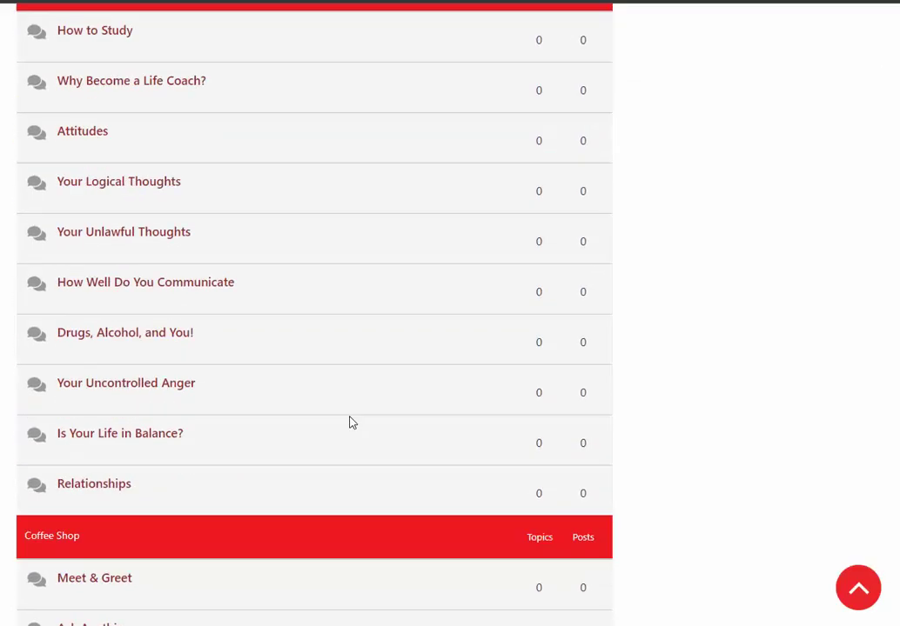
pyautogui.scroll(-1, 370, 440)
pyautogui.scroll(4, 370, 440)
pyautogui.scroll(4, 370, 440)
pyautogui.scroll(4, 369, 442)
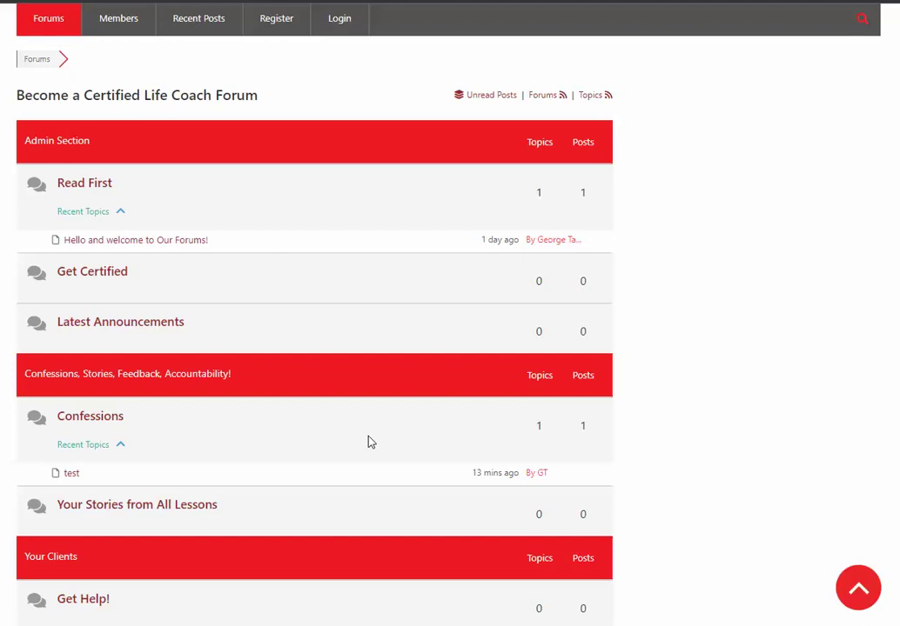
pyautogui.scroll(5, 370, 442)
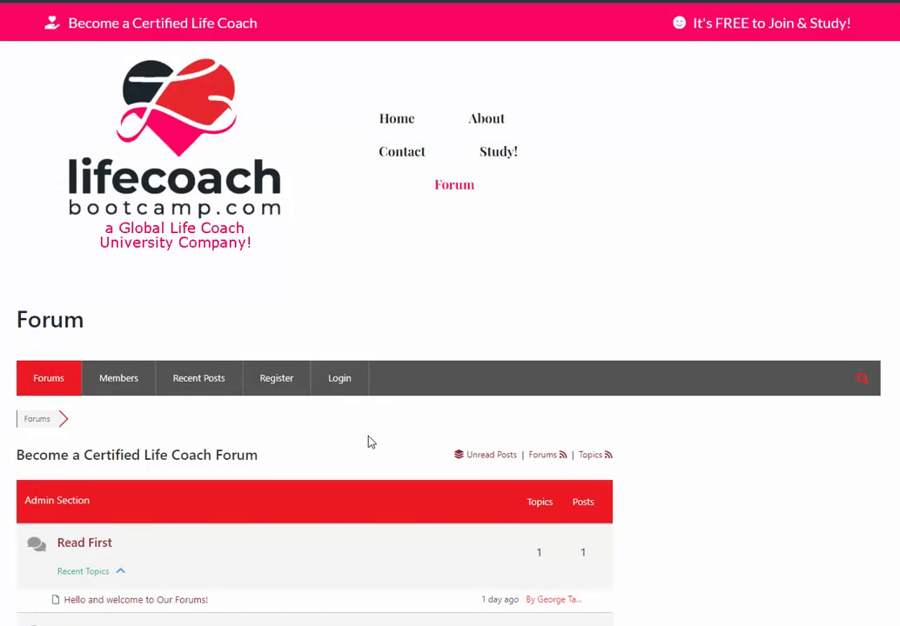
pyautogui.scroll(-1, 390, 445)
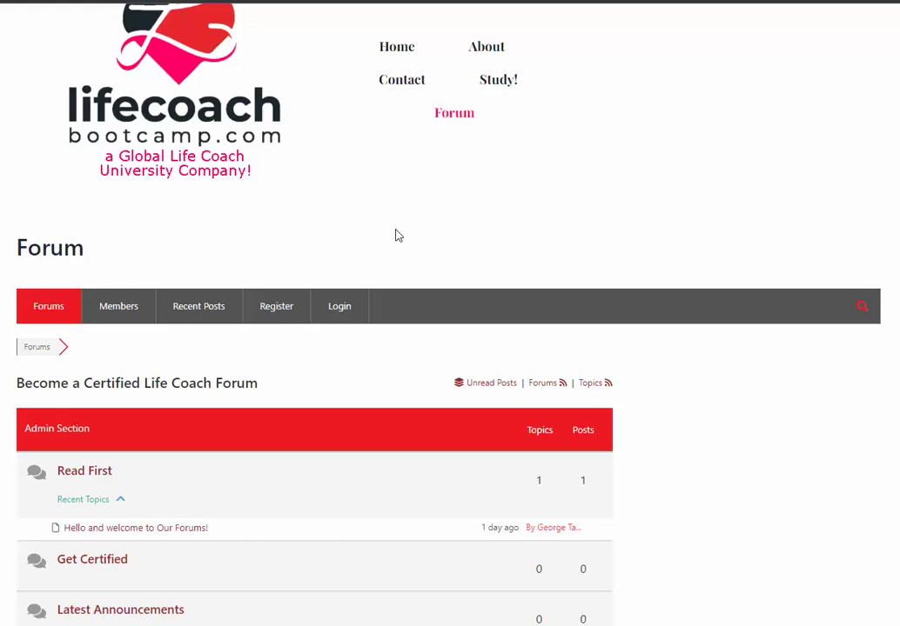
pyautogui.scroll(-1, 396, 235)
pyautogui.scroll(2, 530, 265)
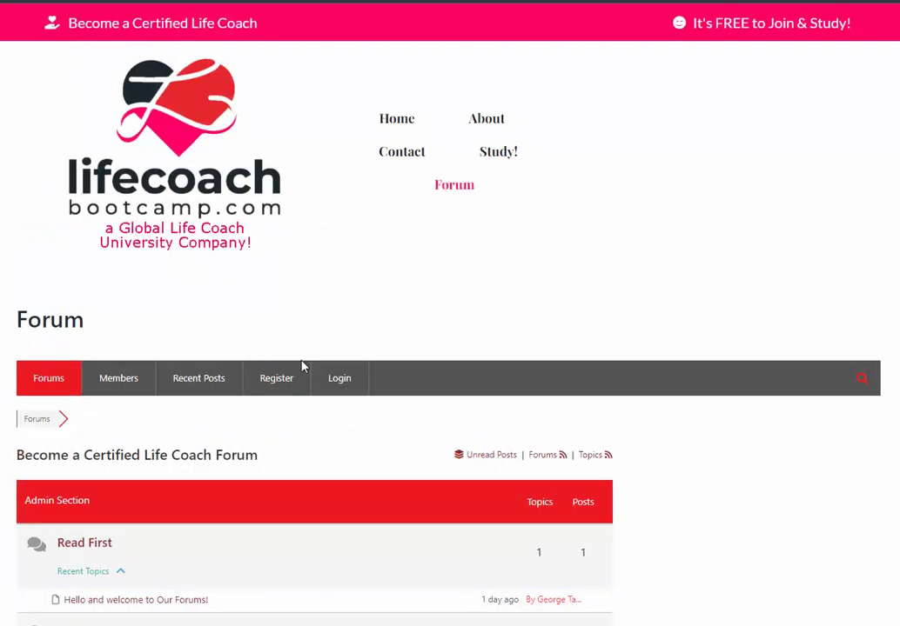
# Open the registration form and enter the new member's username and email address.
pyautogui.click(275, 379)
pyautogui.scroll(-1, 402, 453)
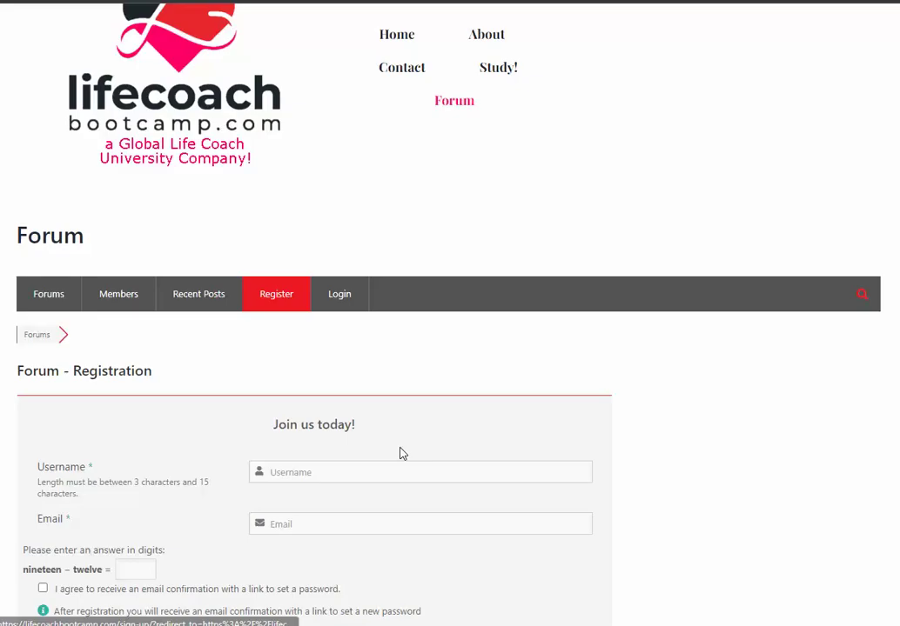
pyautogui.scroll(-2, 402, 453)
pyautogui.click(306, 342)
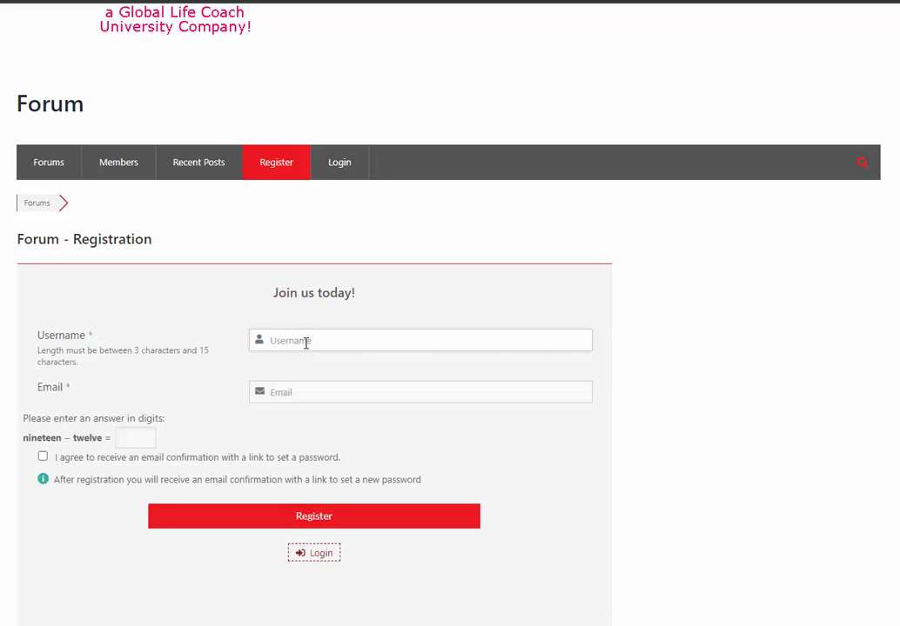
pyautogui.write('MissPhilip')
pyautogui.write('pines')
pyautogui.press('Tab')
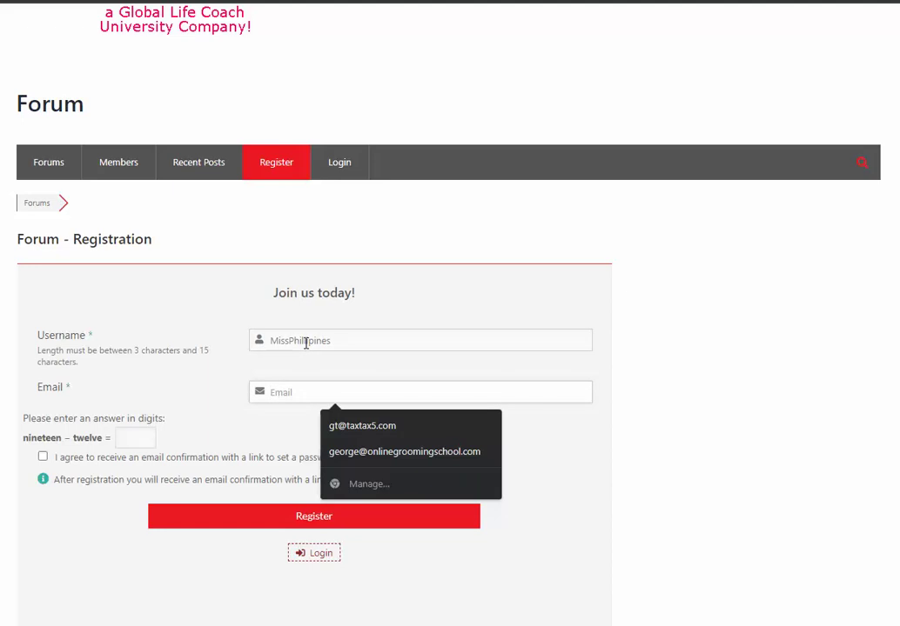
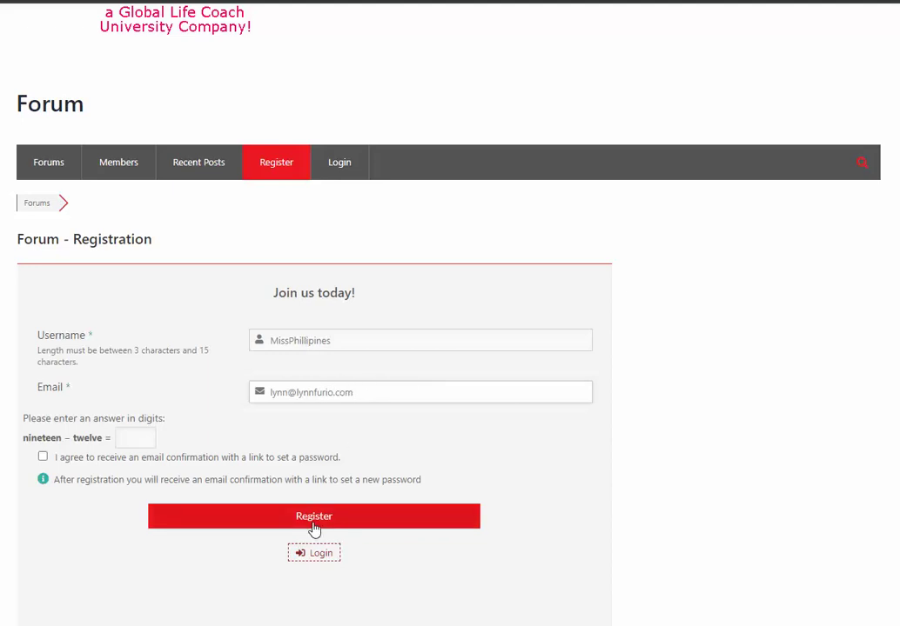
# Agree to the email confirmation, answer 7 to the check, and submit the registration.
pyautogui.click(43, 457)
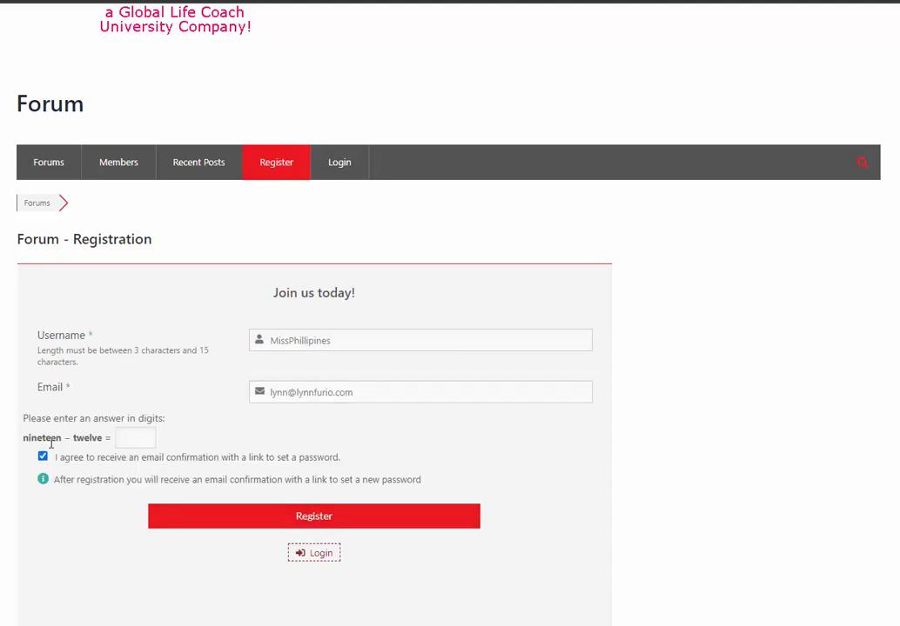
pyautogui.click(123, 438)
pyautogui.write('7')
pyautogui.click(303, 520)
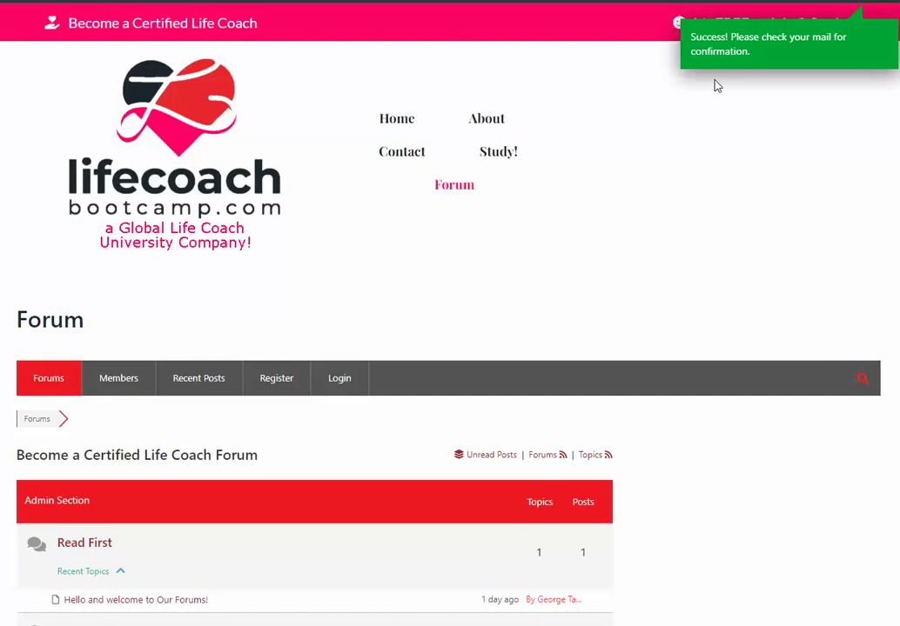
pyautogui.click(837, 46)
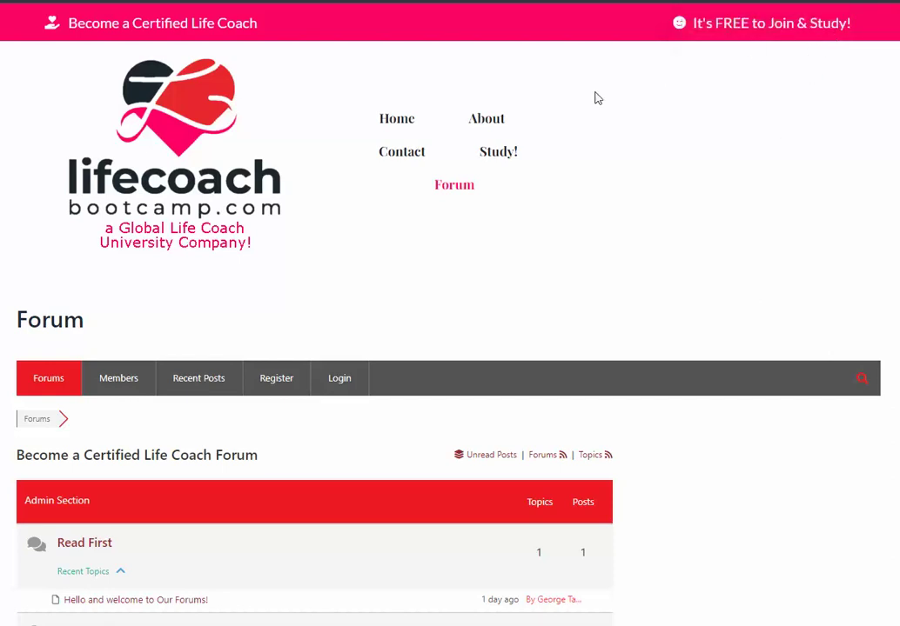
# Open a private browser window and load the GoDaddy webmail sign-in page.
pyautogui.hotkey('ctrl', 'shift', 'n')
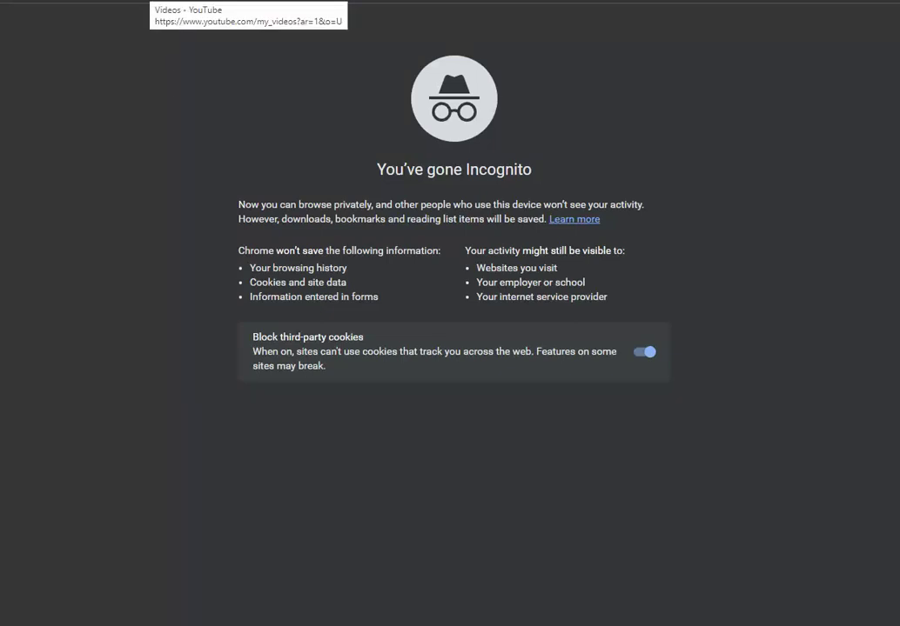
pyautogui.write('email')
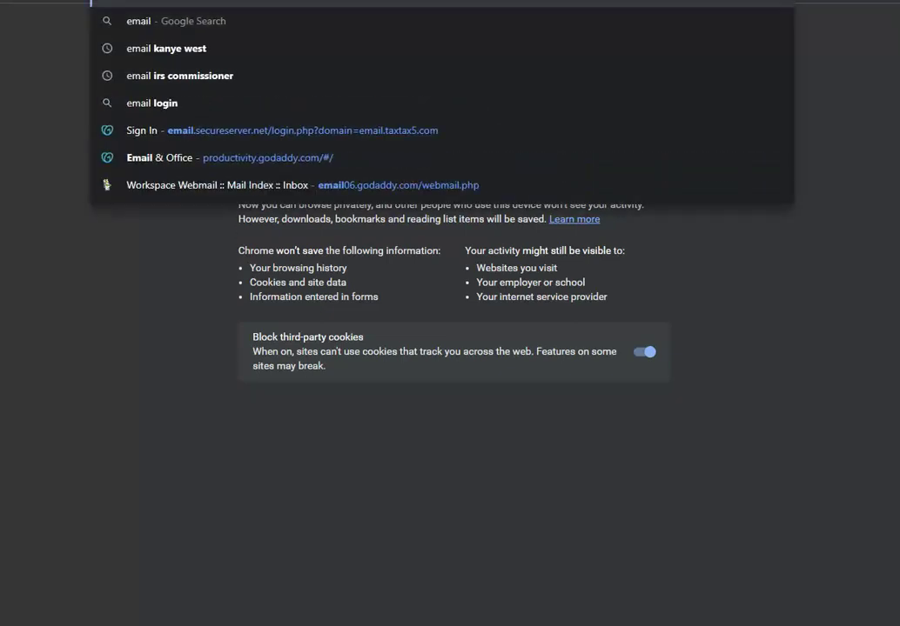
pyautogui.write('.')
pyautogui.write('ty')
pyautogui.press('Return')
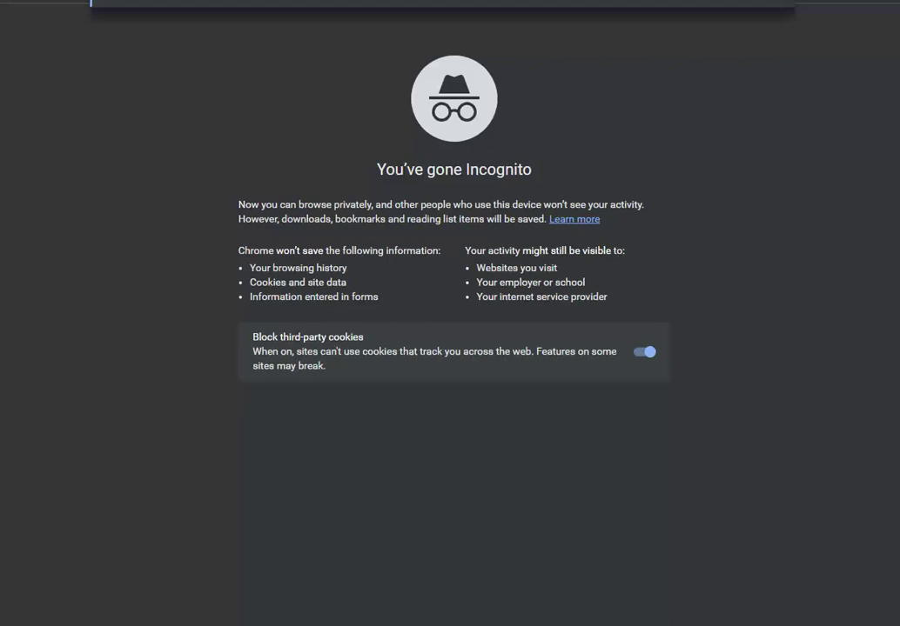
pyautogui.press('Escape')
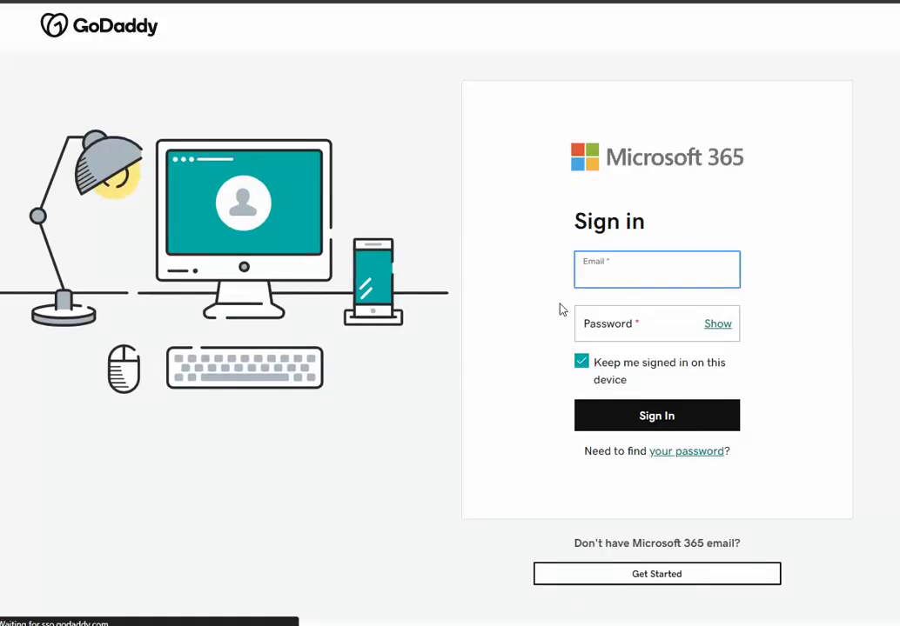
# Sign in with the member's mailbox email address and password.
pyautogui.click(619, 278)
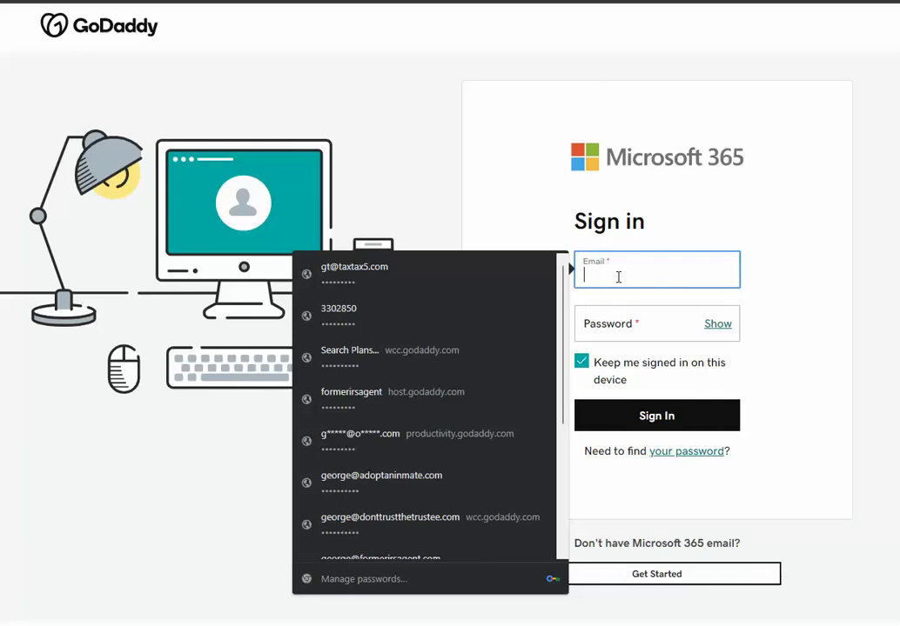
pyautogui.press('Escape')
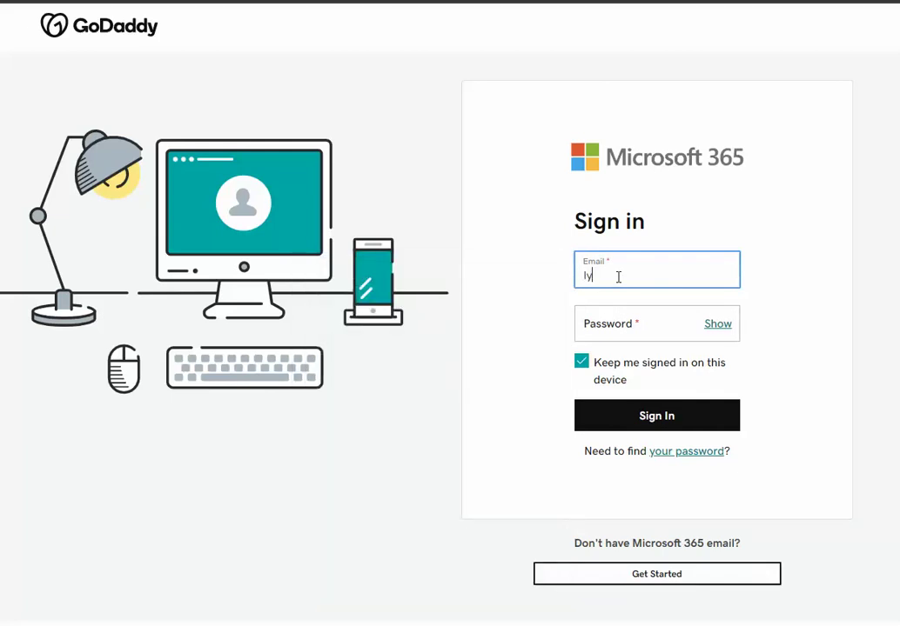
pyautogui.press('Tab')
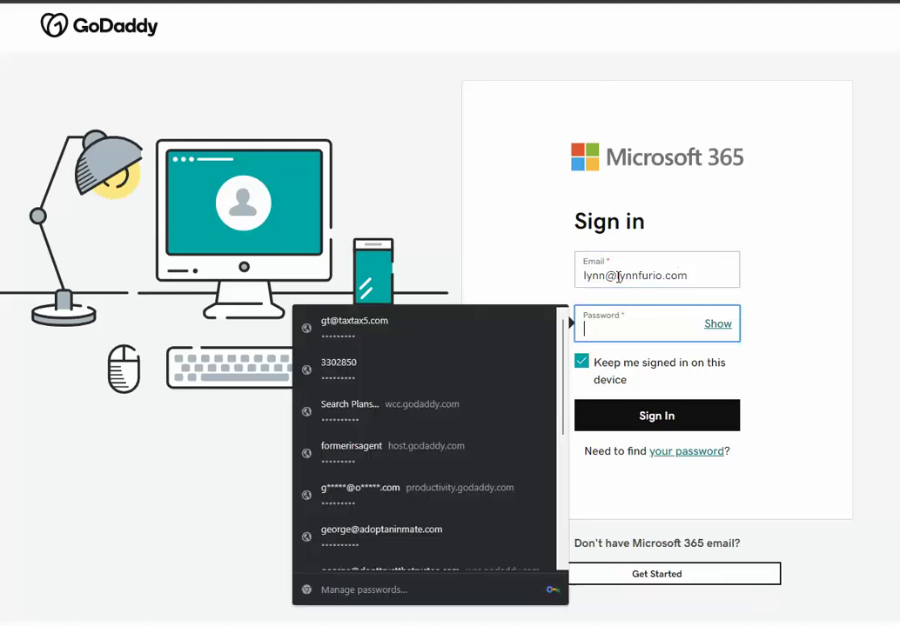
pyautogui.write('••••')
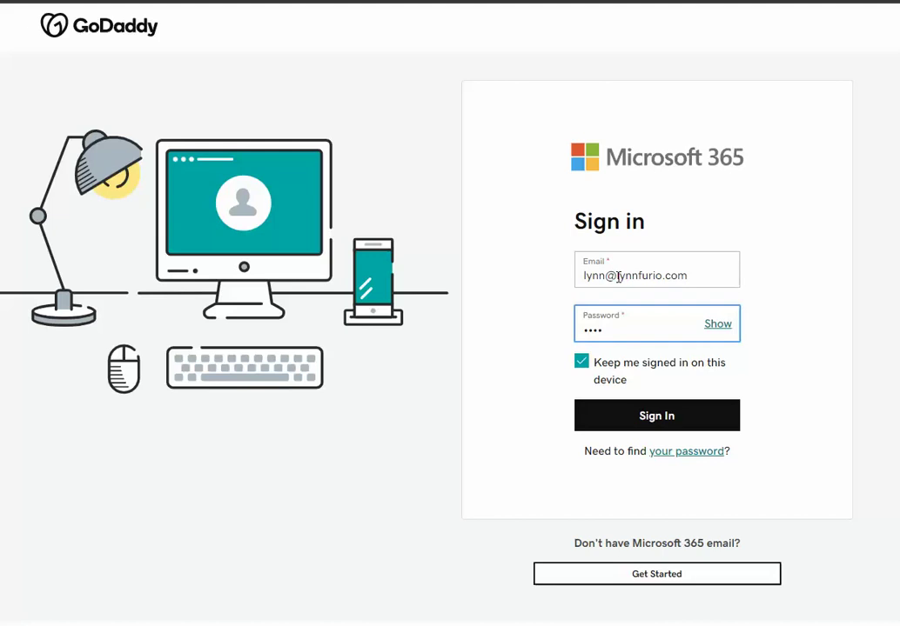
pyautogui.write('•••••')
pyautogui.click(620, 417)
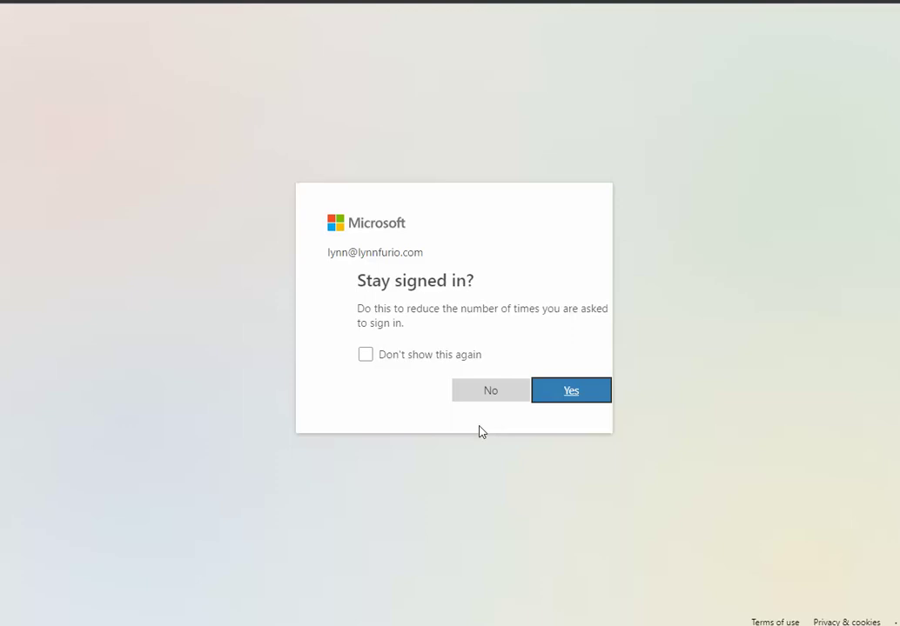
# Stay signed in and open the newest 4:45 PM WordPress password email.
pyautogui.click(533, 396)
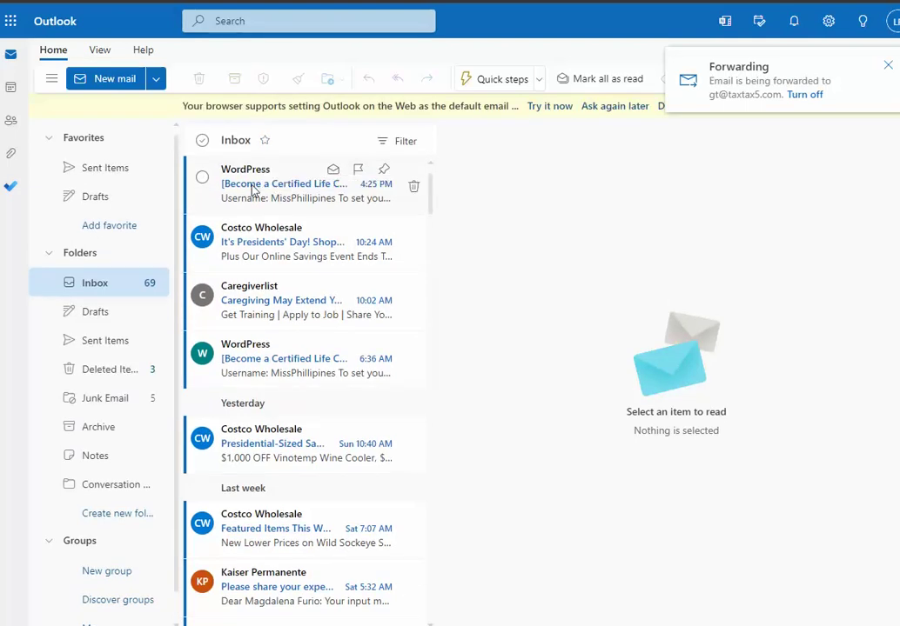
pyautogui.click(887, 66)
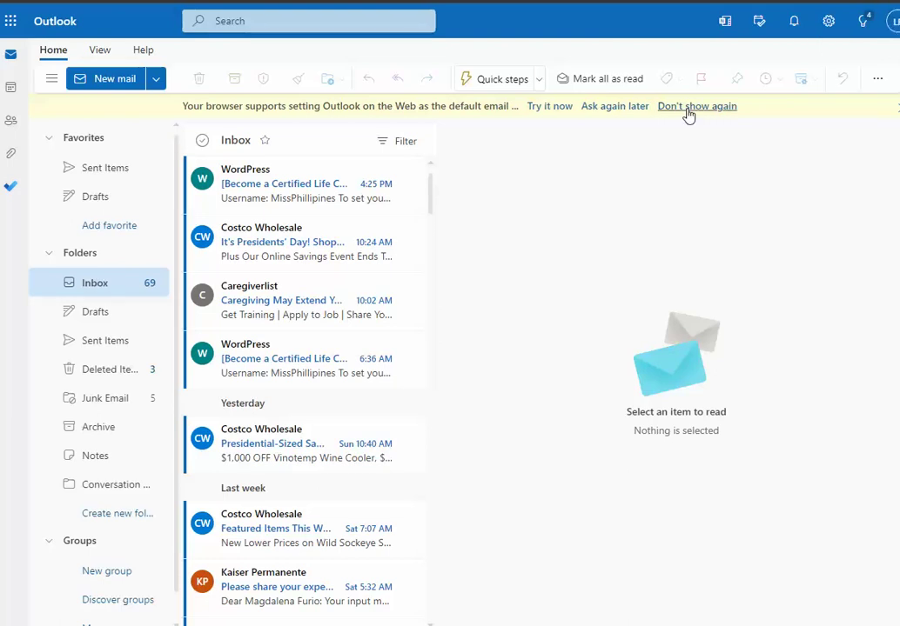
pyautogui.click(234, 183)
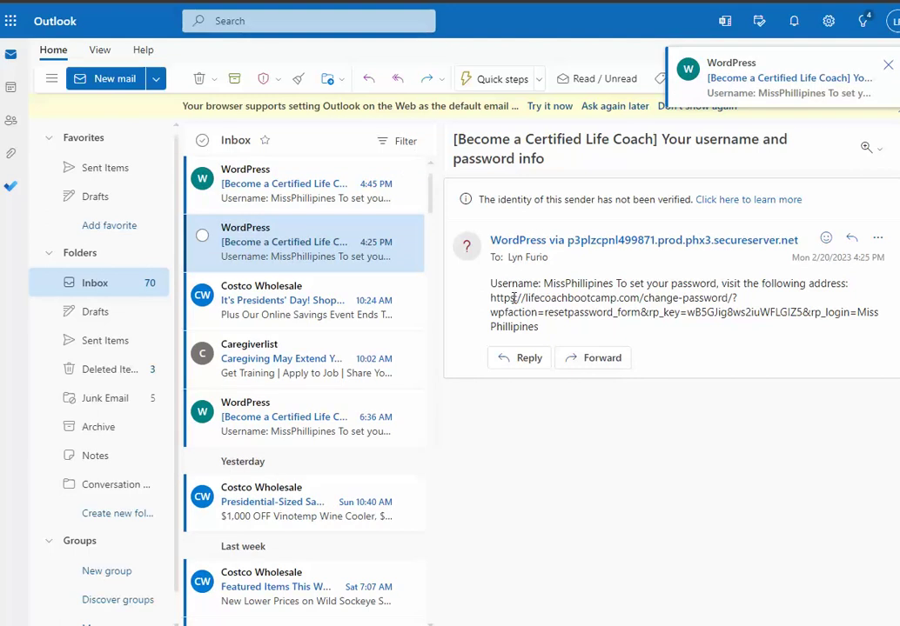
pyautogui.click(277, 193)
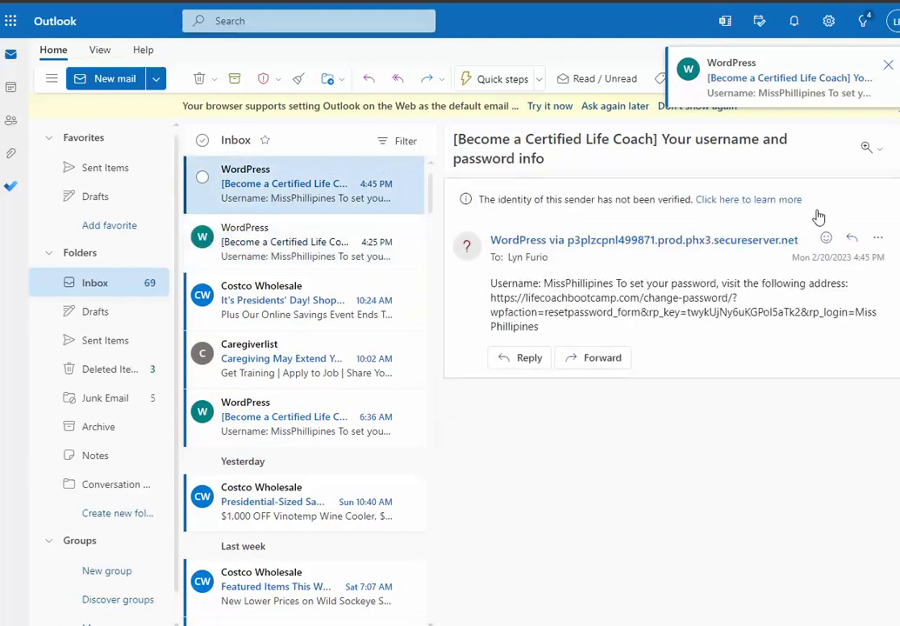
pyautogui.click(888, 66)
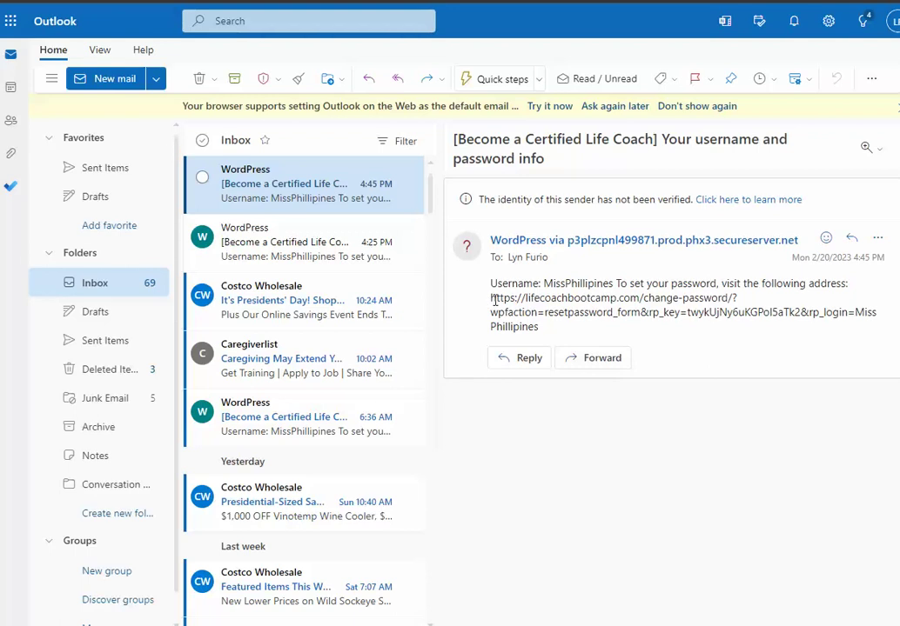
# Copy the reset-password link from the email body.
pyautogui.moveTo(492, 299); pyautogui.dragTo(555, 326)
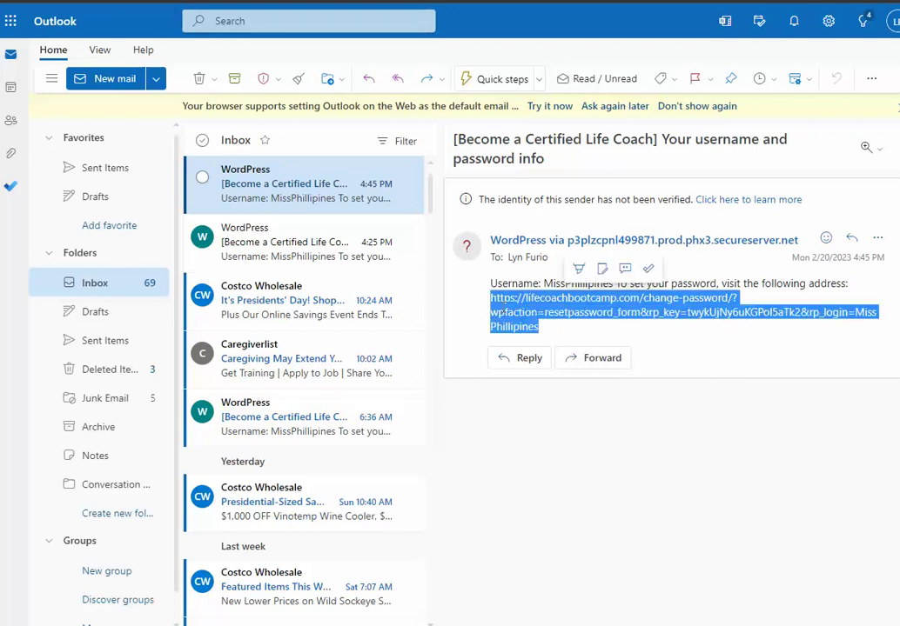
pyautogui.rightClick(504, 314)
pyautogui.click(528, 323)
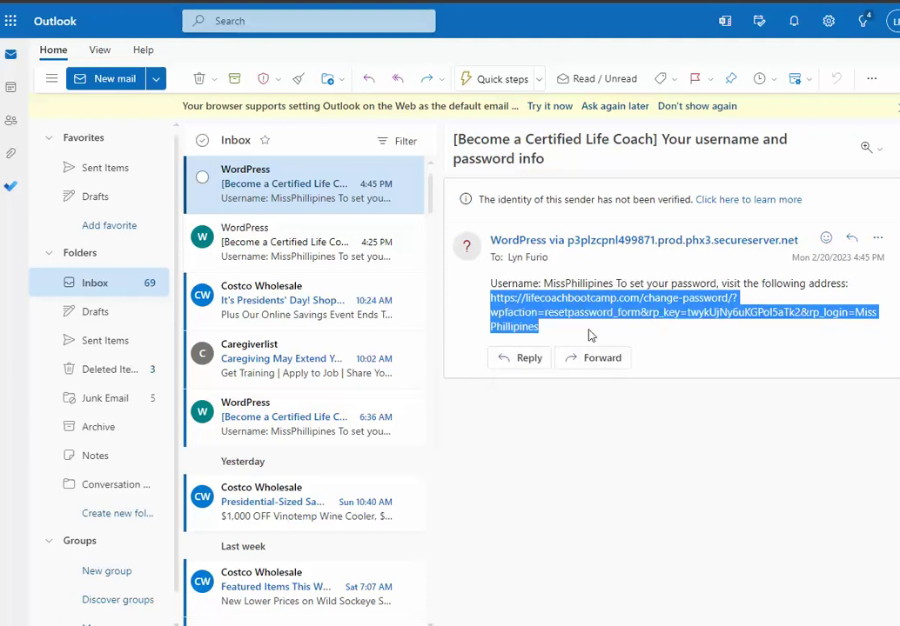
pyautogui.click(519, 328)
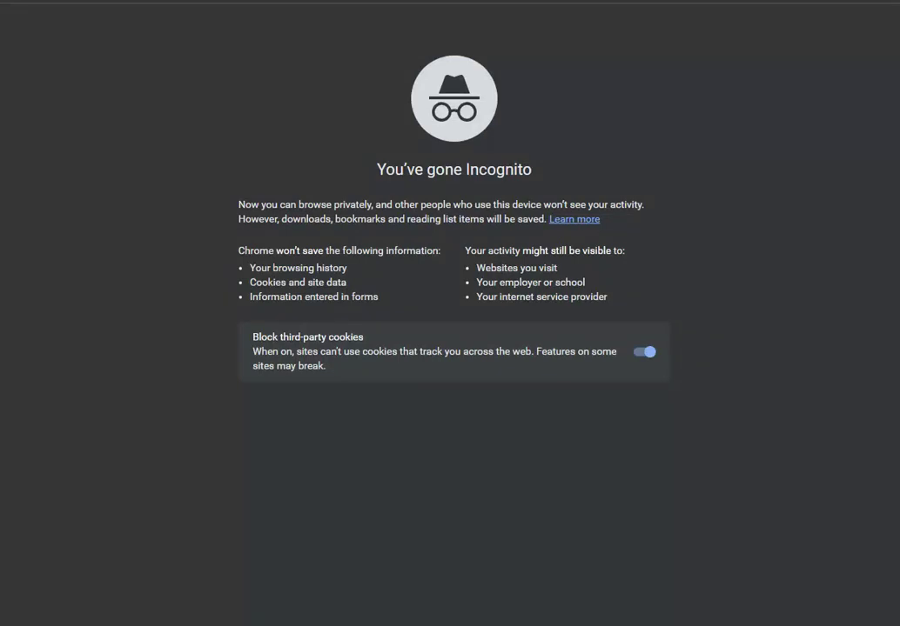
# Paste the copied reset-password link into the address bar and load the page.
pyautogui.rightClick(206, 4)
pyautogui.click(294, 67)
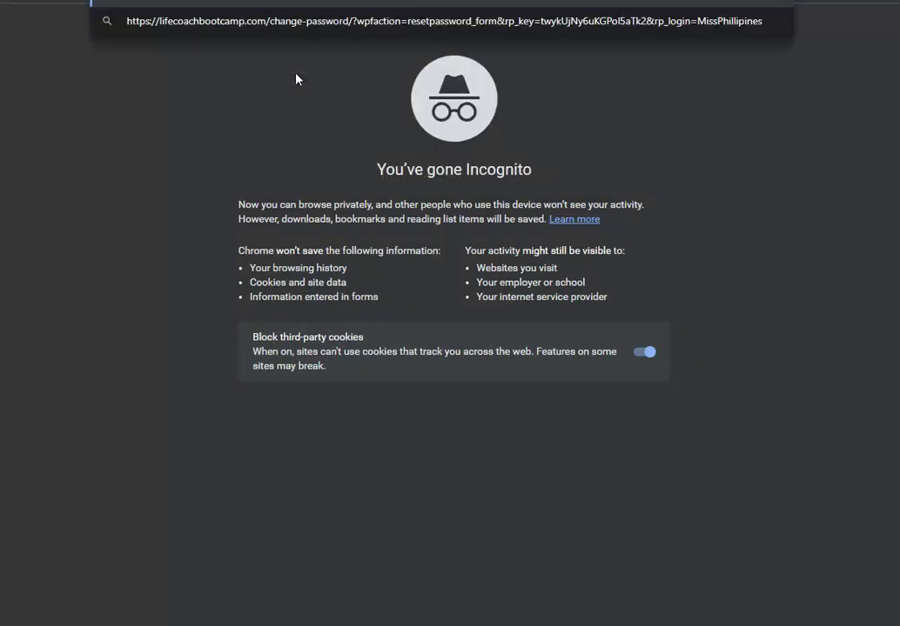
pyautogui.press('Return')
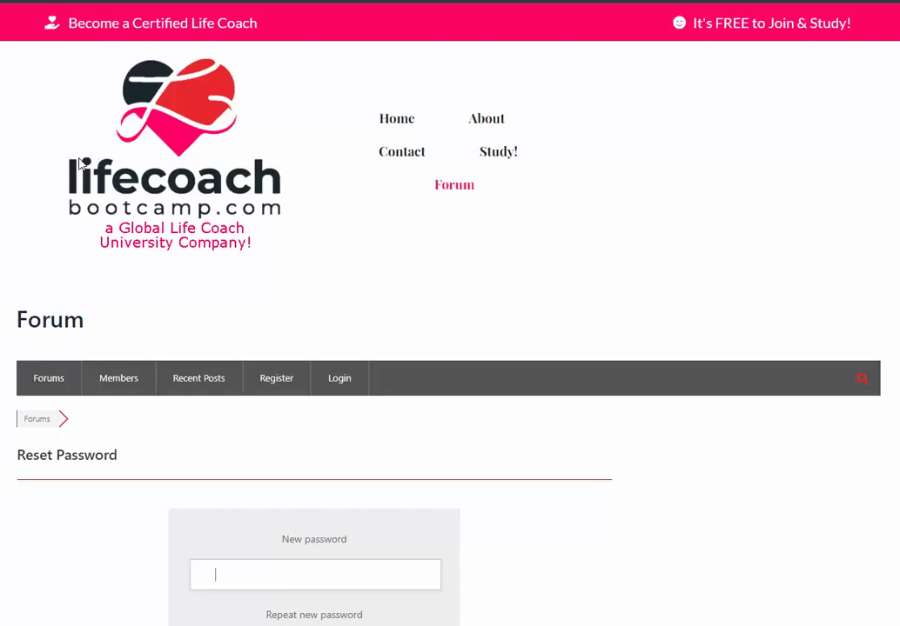
pyautogui.scroll(-2, 520, 479)
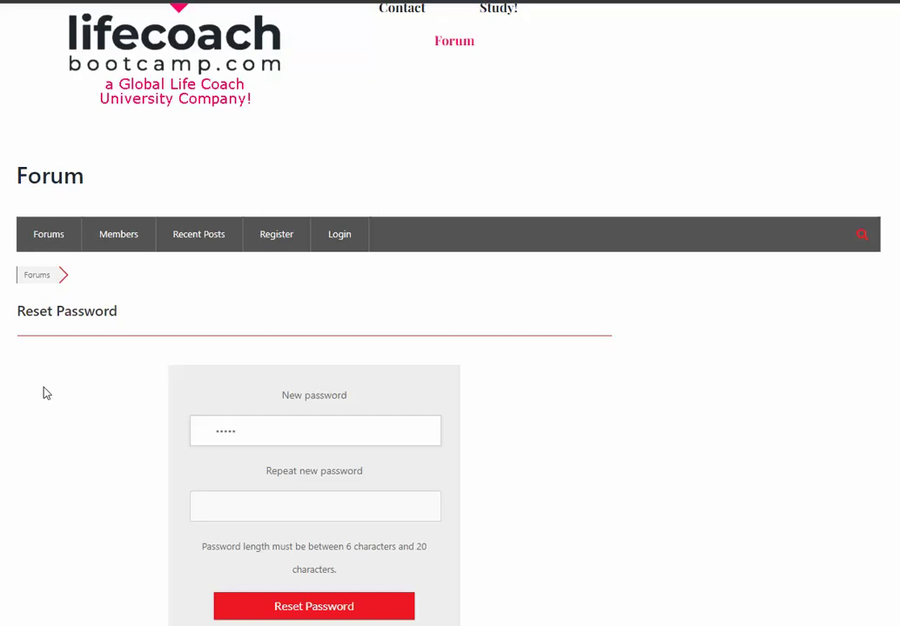
# Enter and repeat the new password, then submit the Reset Password form.
pyautogui.press('BackSpace')
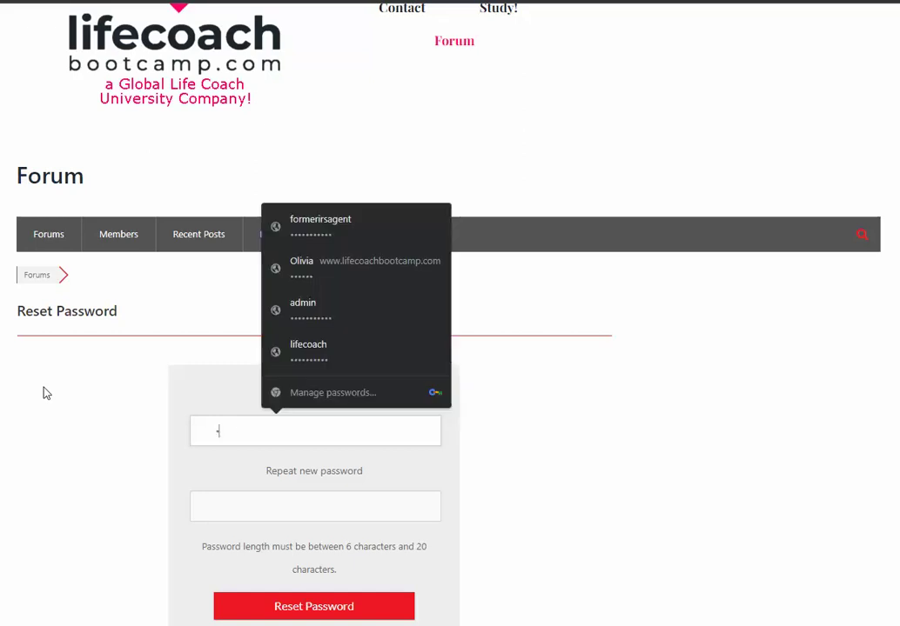
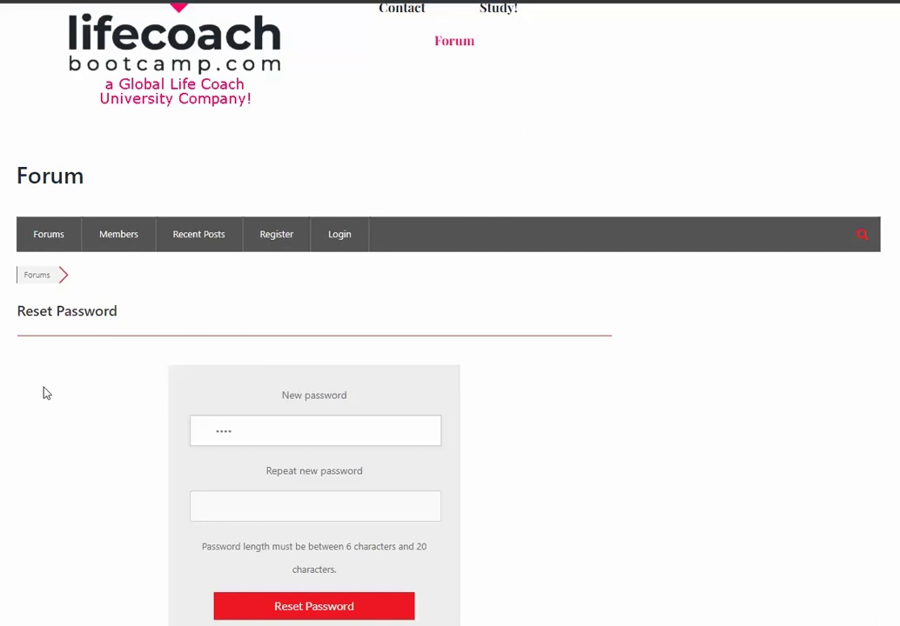
pyautogui.press('Tab')
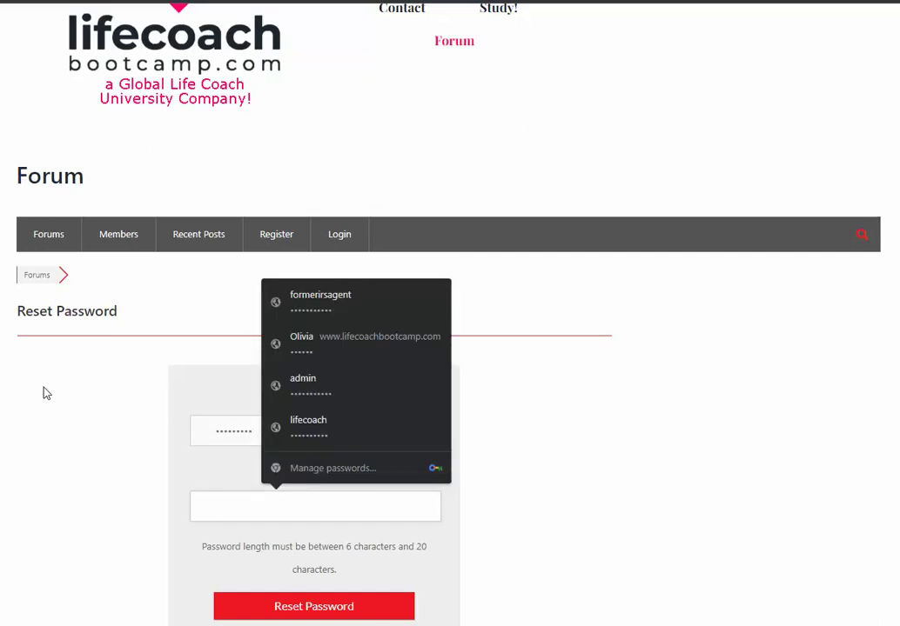
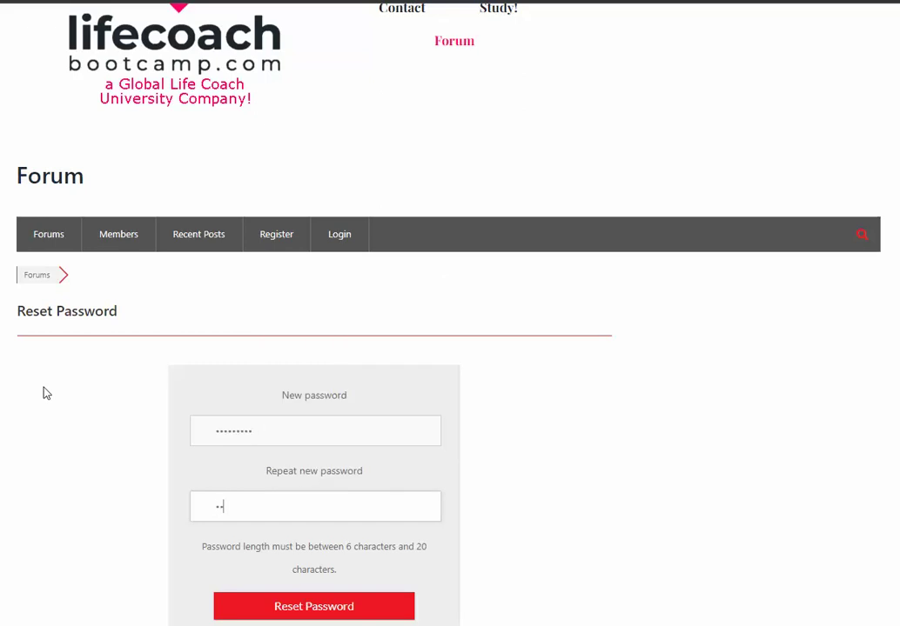
pyautogui.scroll(-3, 251, 396)
pyautogui.click(314, 393)
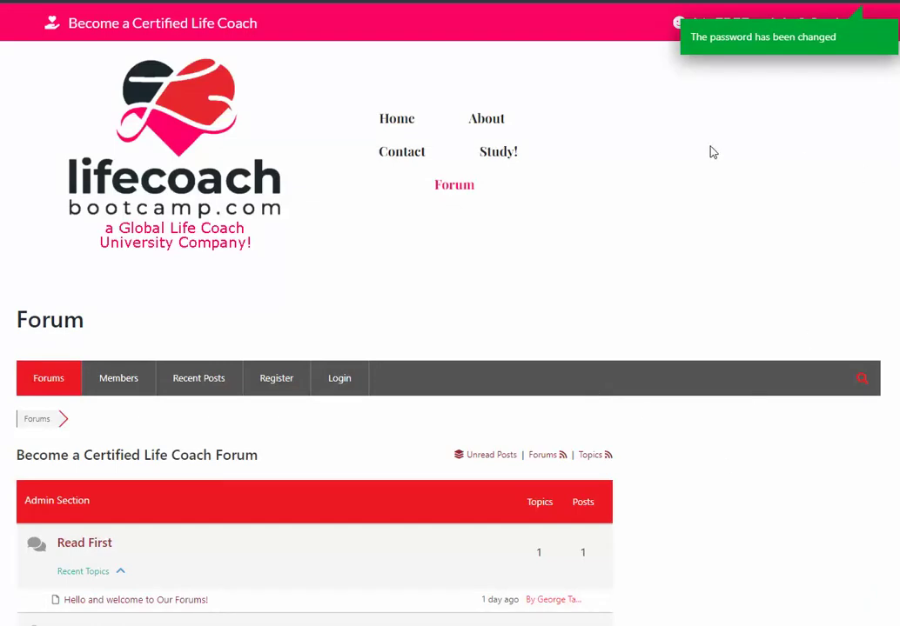
# Dismiss the password-changed notice and open the Confessions forum.
pyautogui.click(821, 47)
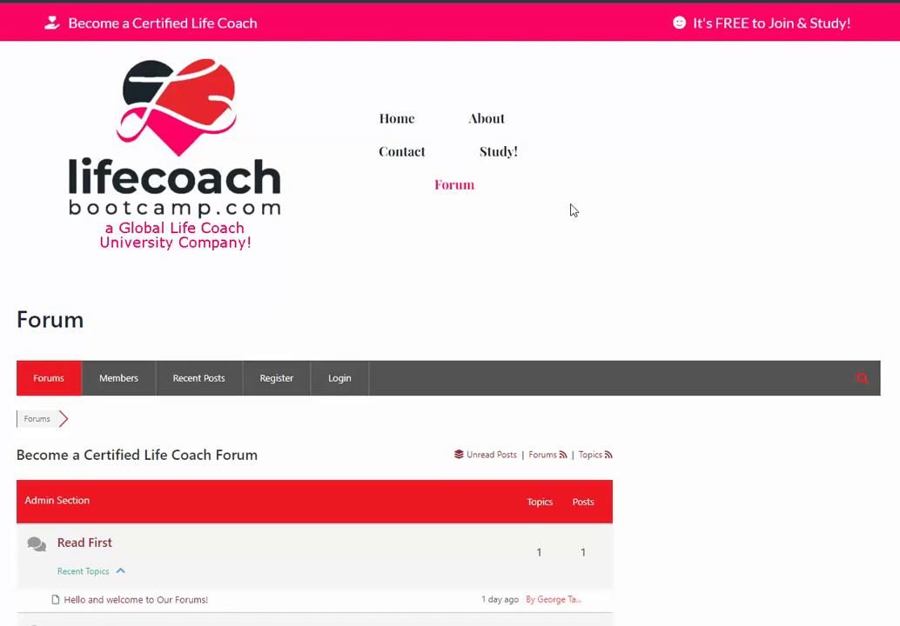
pyautogui.scroll(-1, 635, 314)
pyautogui.scroll(-1, 636, 314)
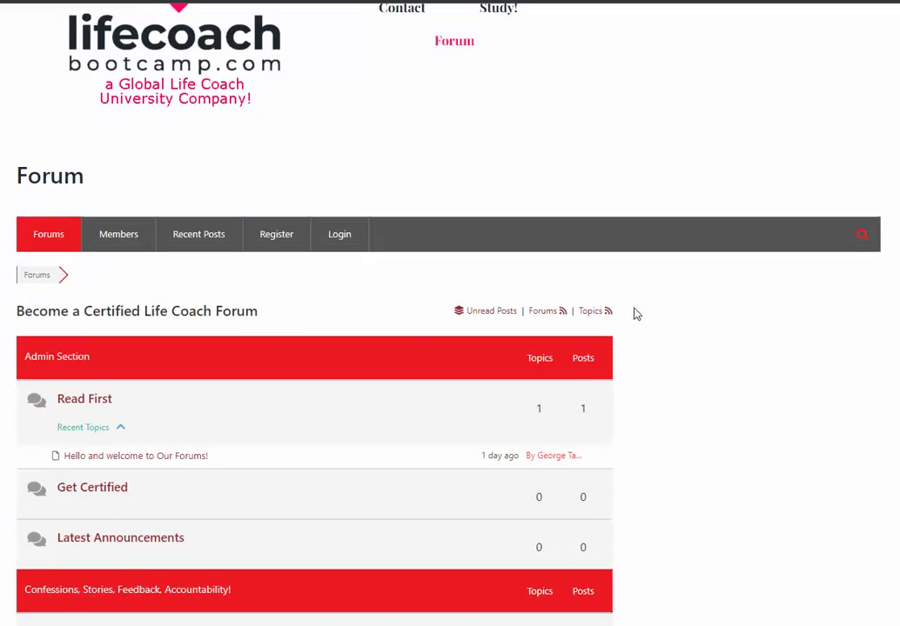
pyautogui.scroll(-2, 661, 309)
pyautogui.scroll(-2, 661, 311)
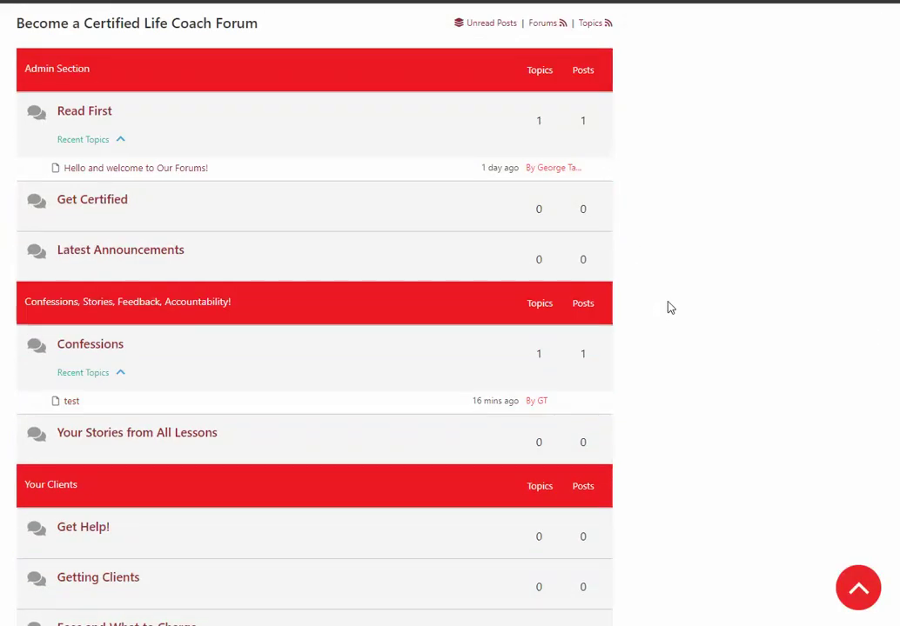
pyautogui.click(95, 344)
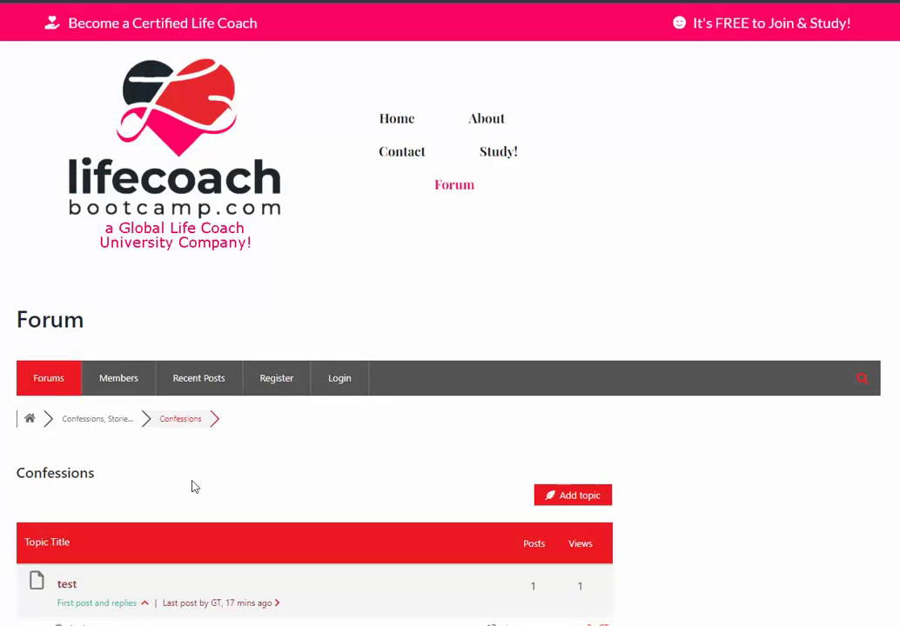
# Open the 'test' topic and scroll through its posts.
pyautogui.scroll(-1, 193, 484)
pyautogui.scroll(-2, 193, 482)
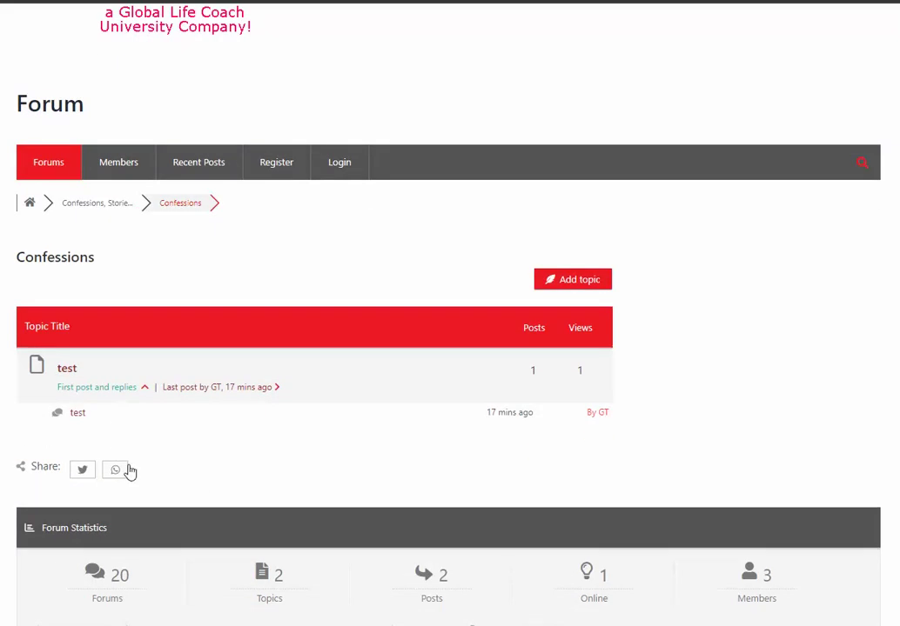
pyautogui.click(67, 370)
pyautogui.scroll(-3, 425, 490)
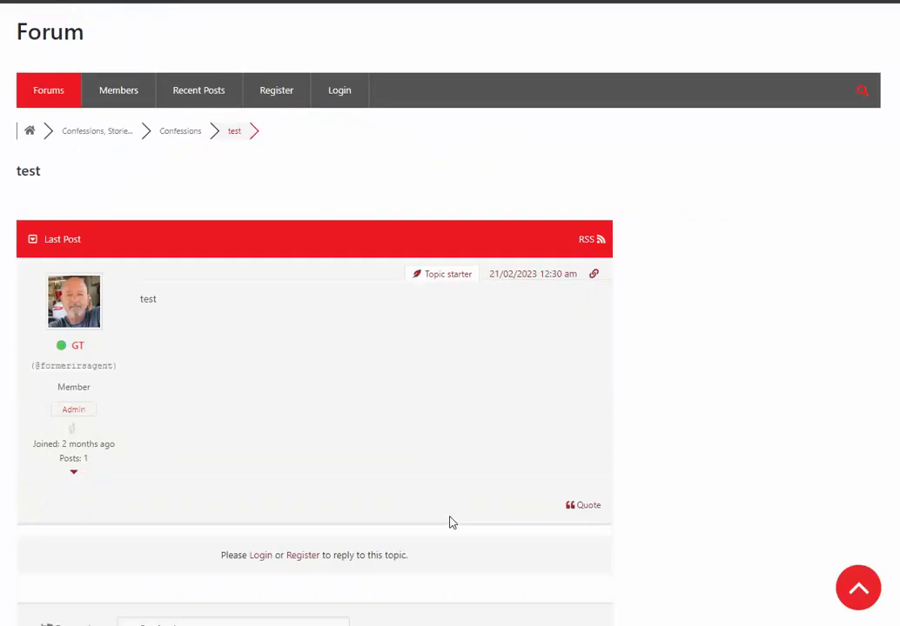
pyautogui.scroll(-2, 440, 500)
pyautogui.scroll(-2, 439, 502)
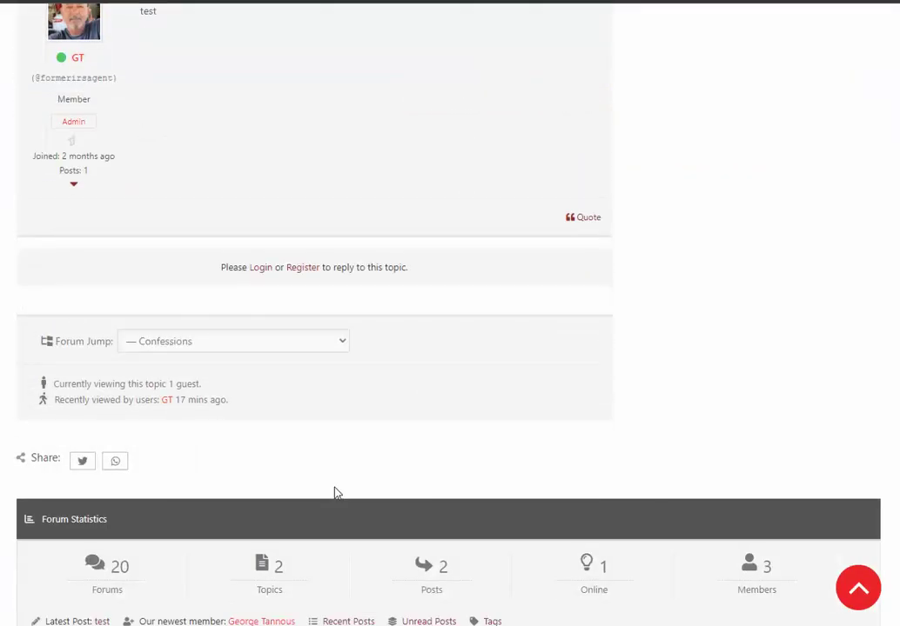
pyautogui.scroll(-2, 251, 414)
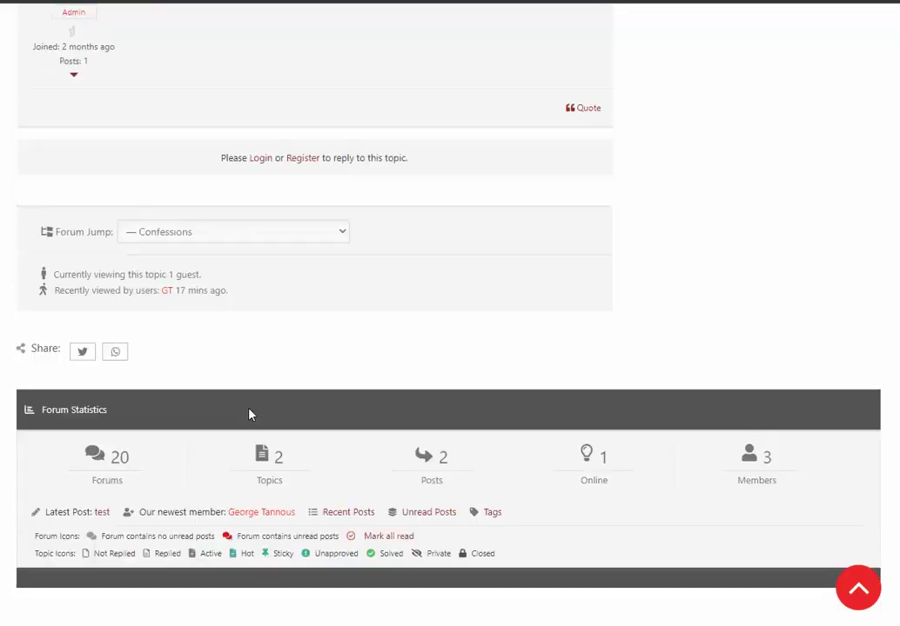
pyautogui.scroll(3, 574, 436)
pyautogui.scroll(5, 573, 436)
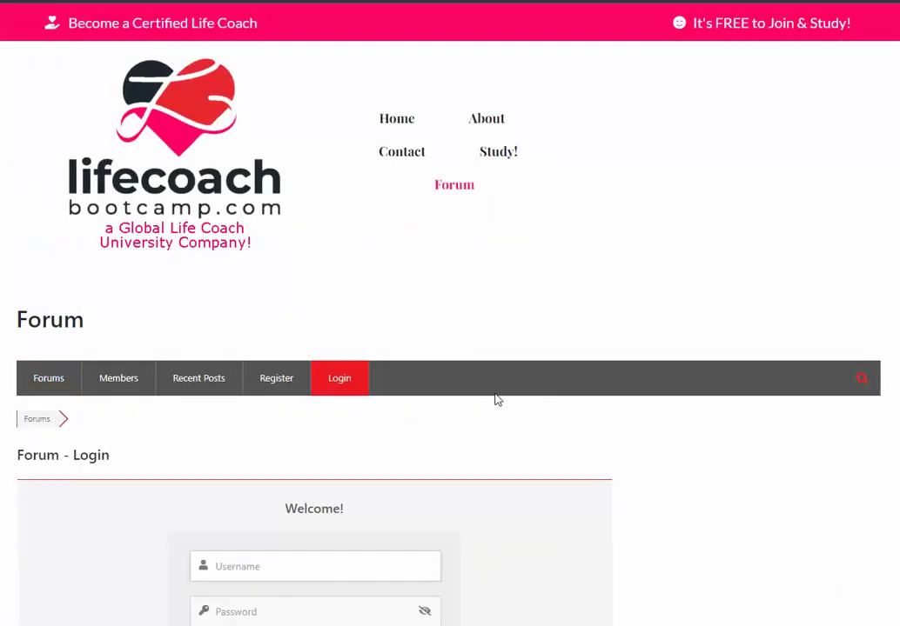
# Sign in as MissPhillipines with the password, captcha answer 15, and Remember Me ticked.
pyautogui.scroll(-2, 524, 496)
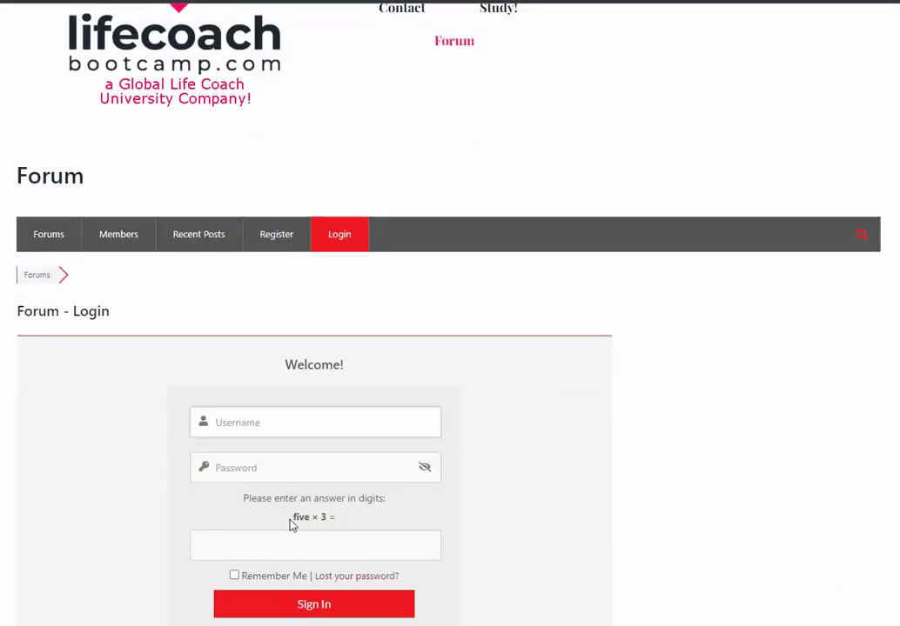
pyautogui.click(292, 427)
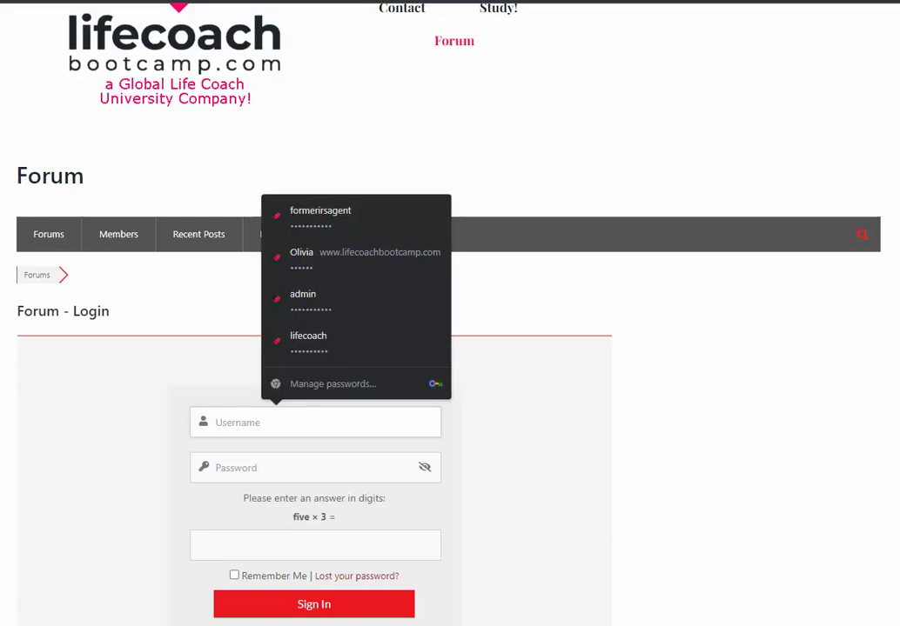
pyautogui.write('Mi')
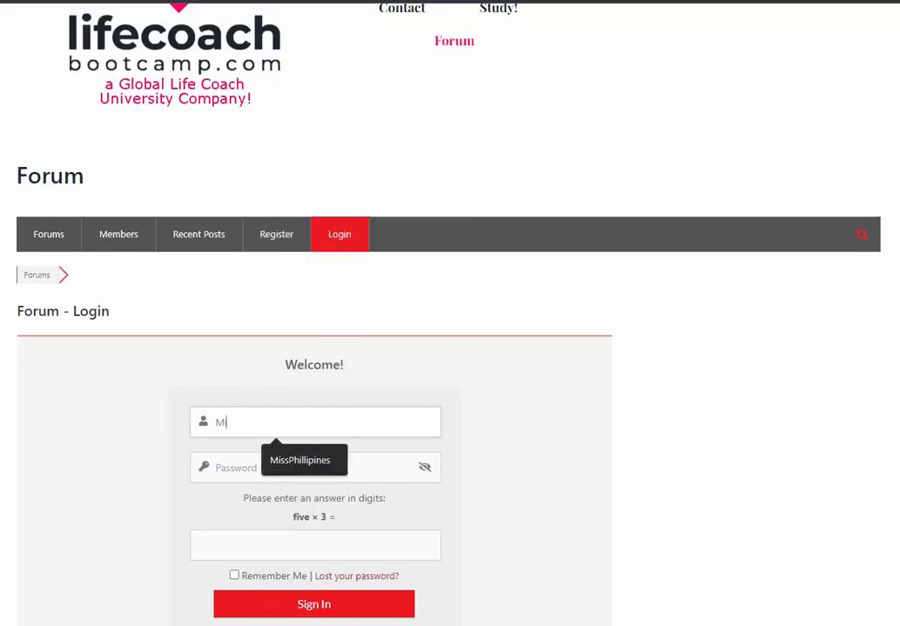
pyautogui.write('ssP')
pyautogui.write('hillipi')
pyautogui.write('nes')
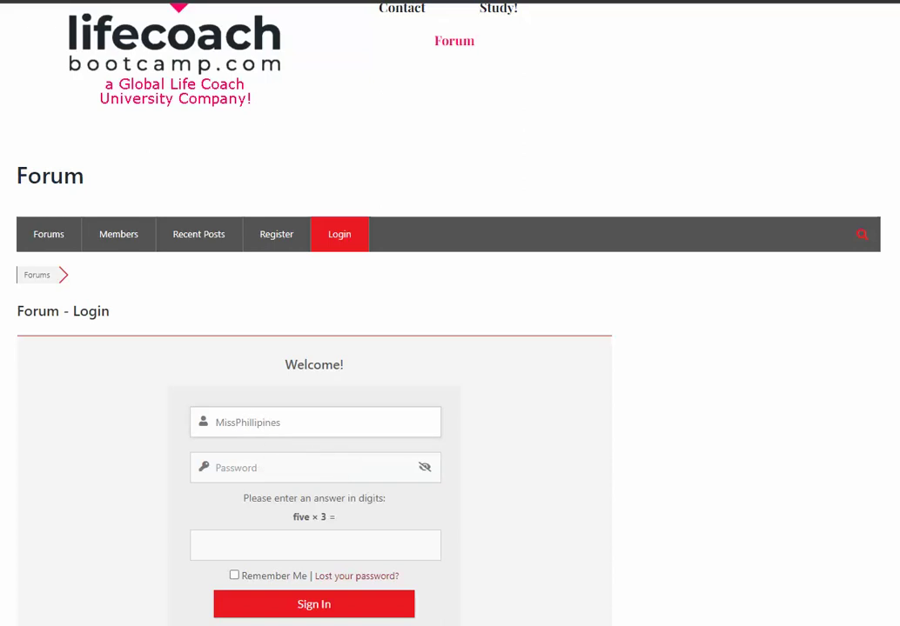
pyautogui.press('Tab')
pyautogui.write('•')
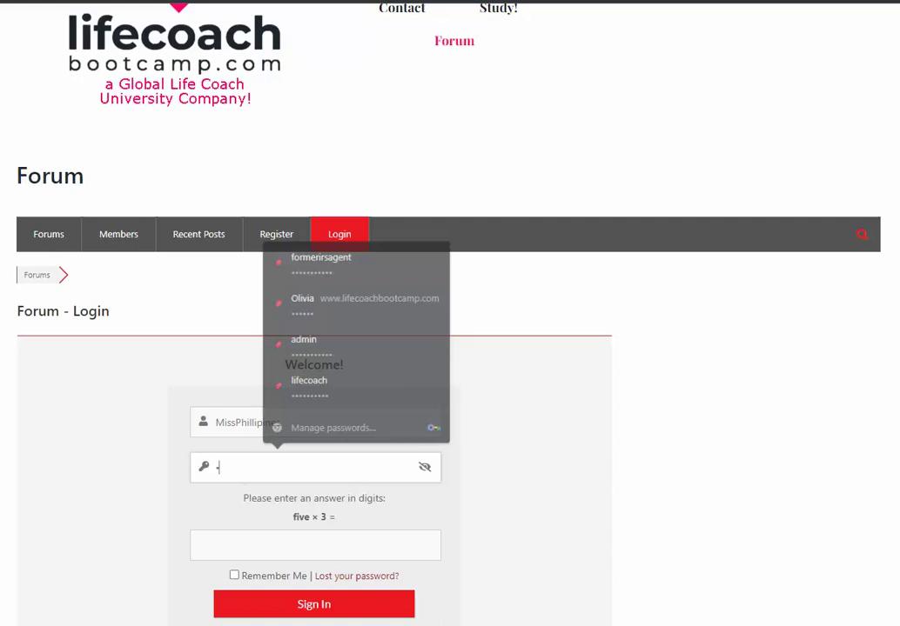
pyautogui.write('•••')
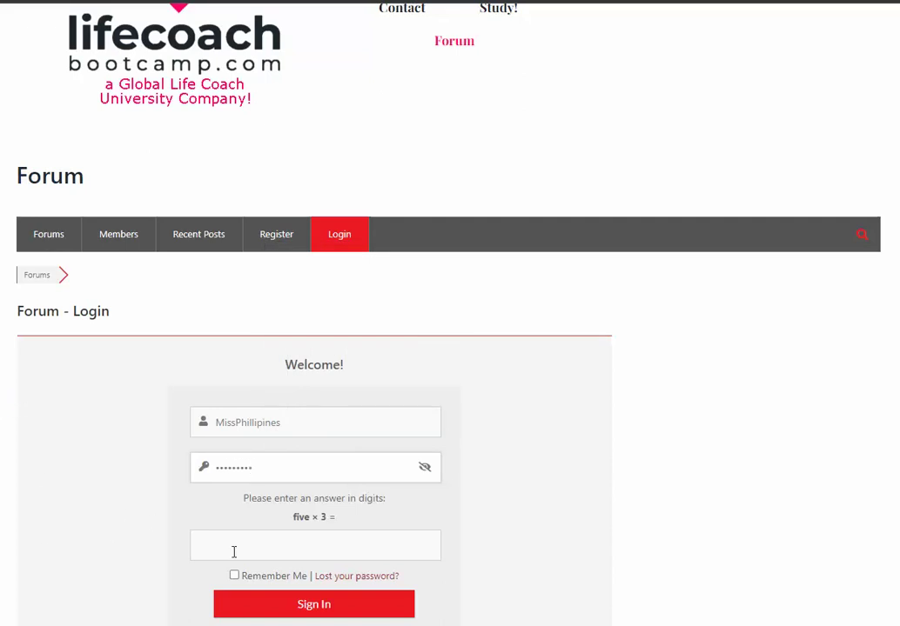
pyautogui.write('15')
pyautogui.scroll(-3, 612, 559)
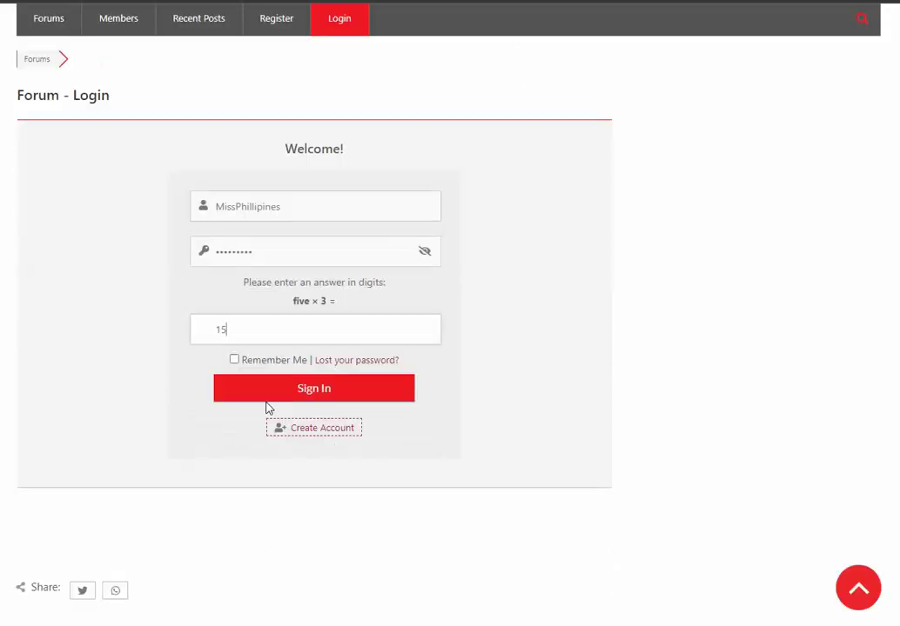
pyautogui.click(234, 360)
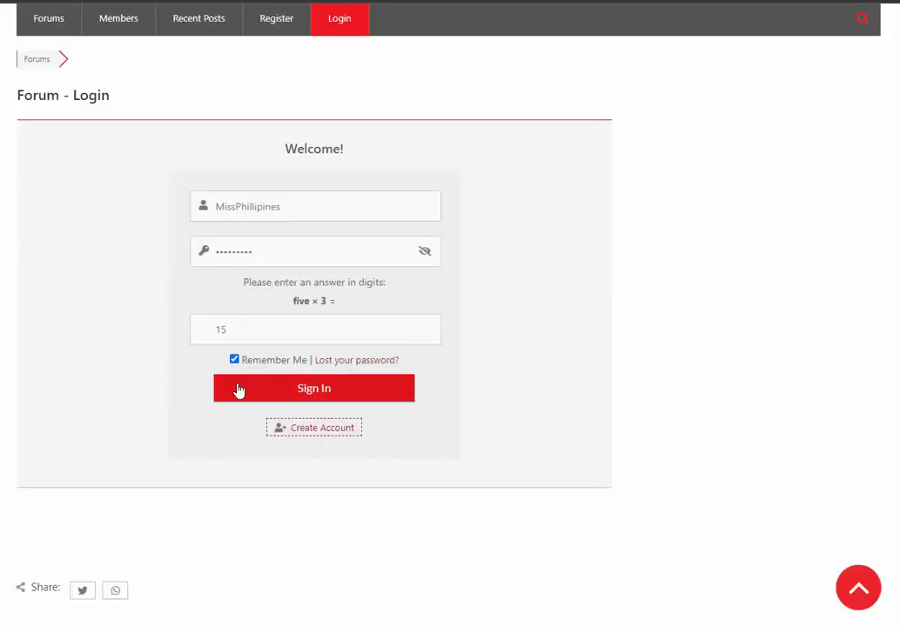
pyautogui.click(257, 392)
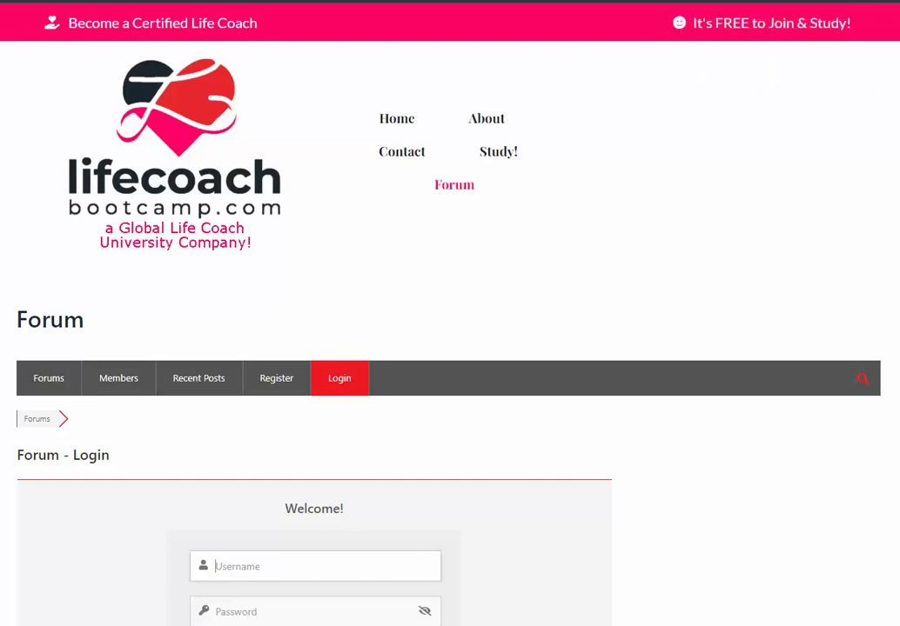
pyautogui.click(373, 595)
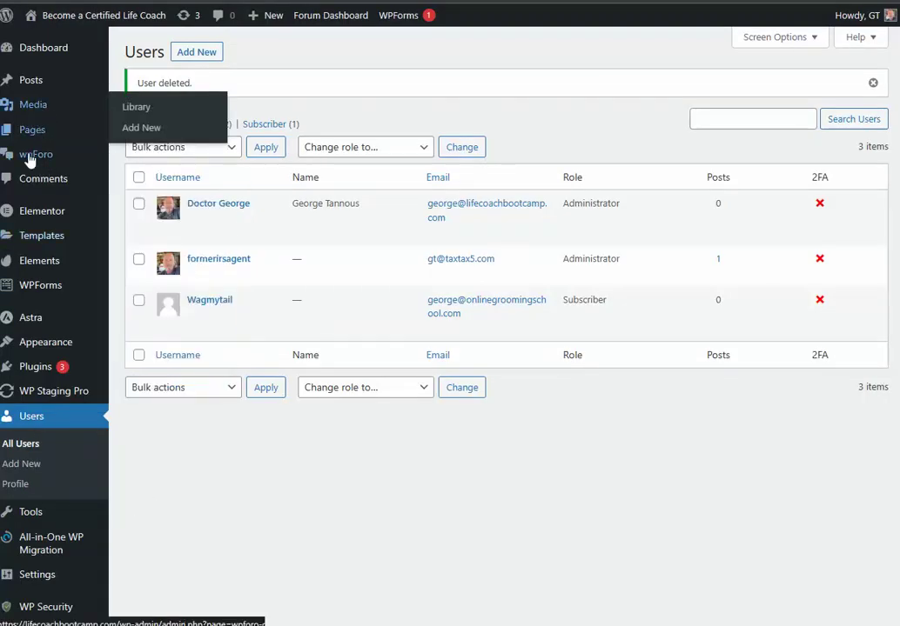
pyautogui.moveTo(36, 154)
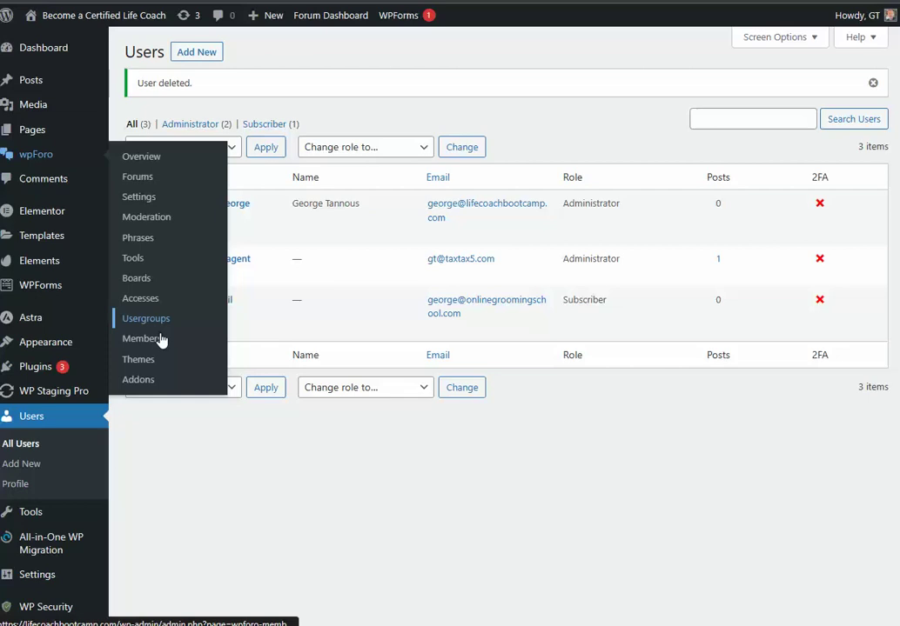
pyautogui.click(159, 339)
pyautogui.scroll(-3, 340, 503)
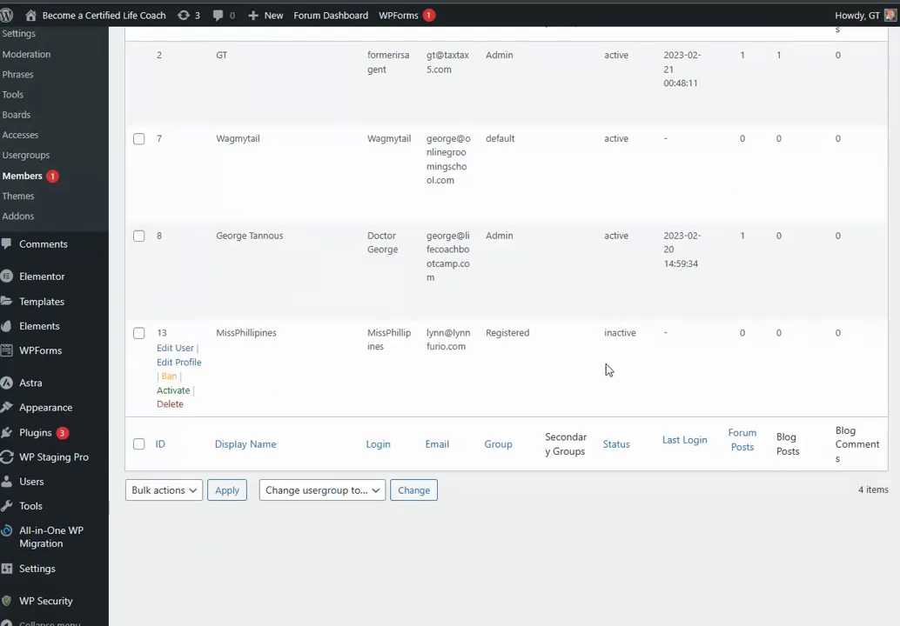
pyautogui.moveTo(602, 342); pyautogui.dragTo(639, 342)
pyautogui.click(612, 369)
pyautogui.moveTo(487, 333); pyautogui.dragTo(534, 341)
pyautogui.click(490, 380)
# Activate MissPhillipines from her Members row and confirm the prompt.
pyautogui.click(173, 391)
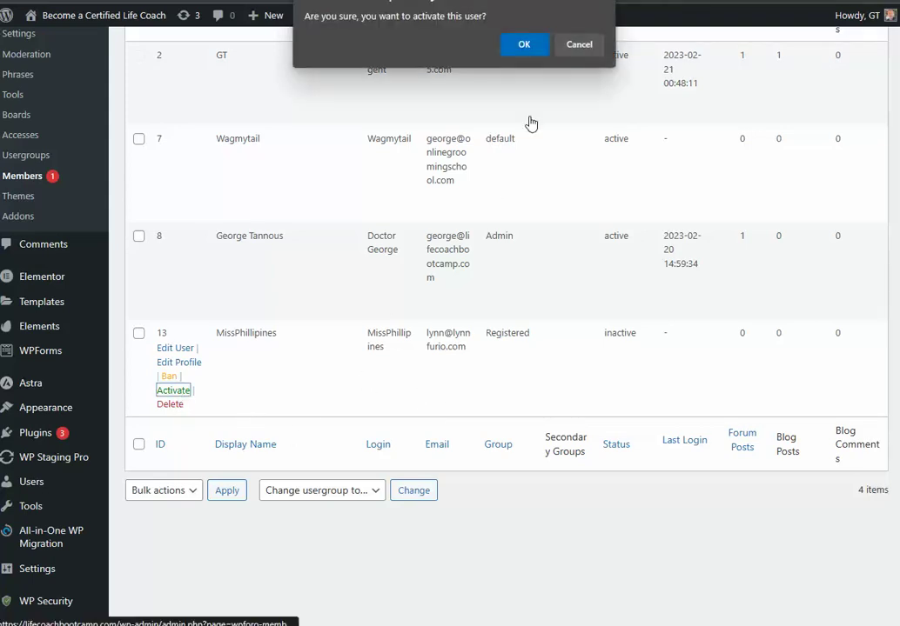
pyautogui.click(526, 44)
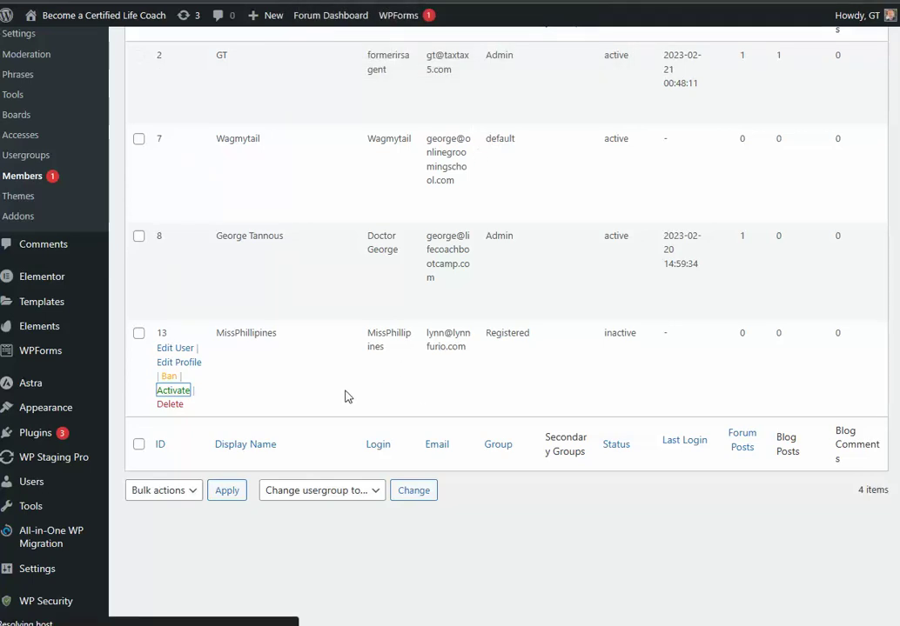
pyautogui.scroll(-2, 348, 452)
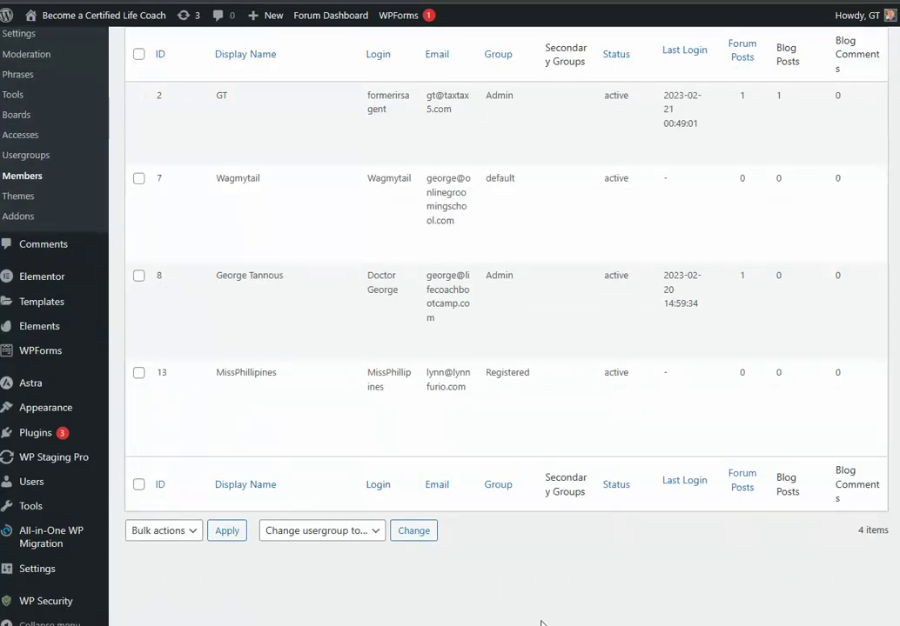
# Retry the forum sign-in as MissPhillipines with password, captcha answer 15, and Remember Me.
pyautogui.click(517, 603)
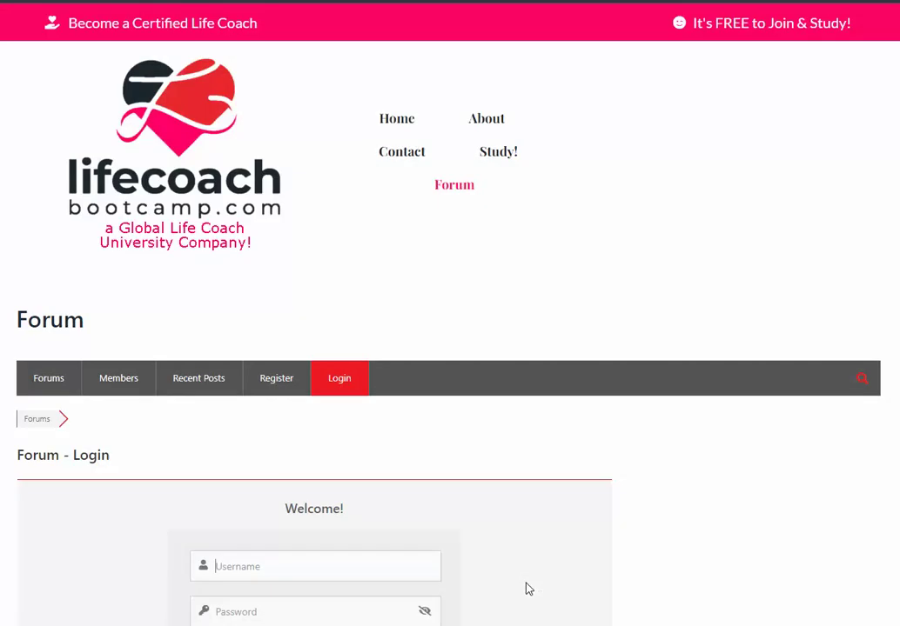
pyautogui.scroll(-2, 454, 526)
pyautogui.scroll(-1, 486, 529)
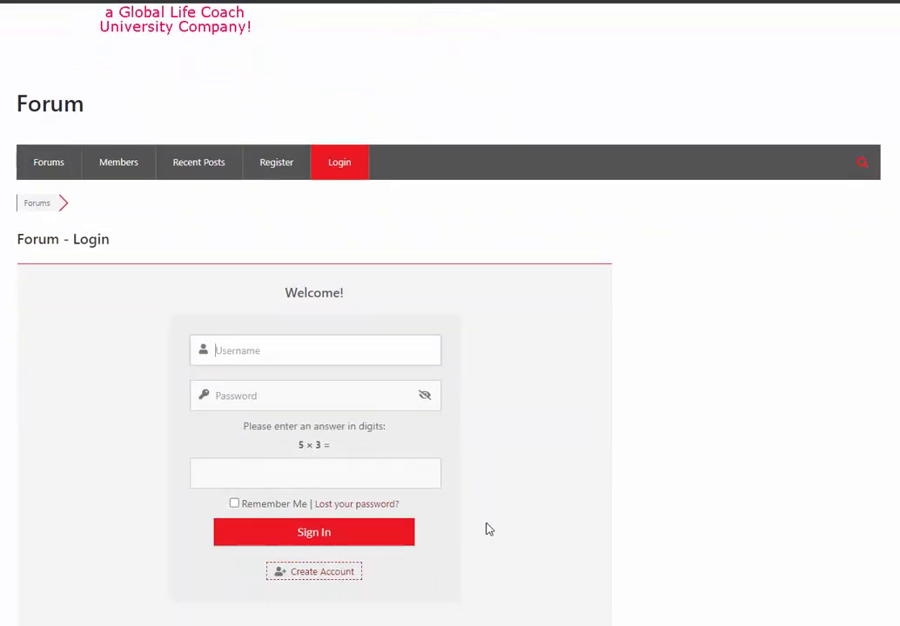
pyautogui.click(230, 349)
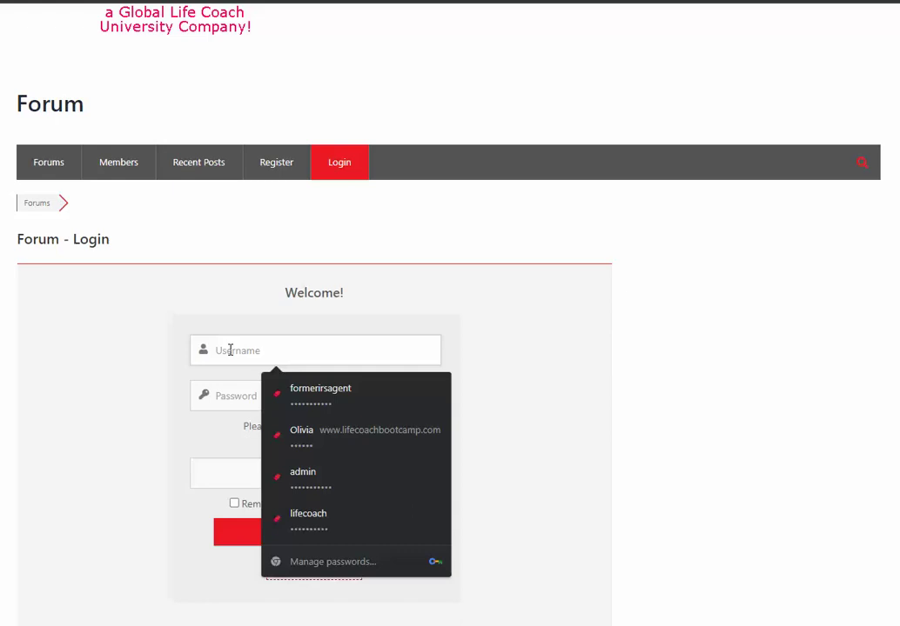
pyautogui.write('Miss')
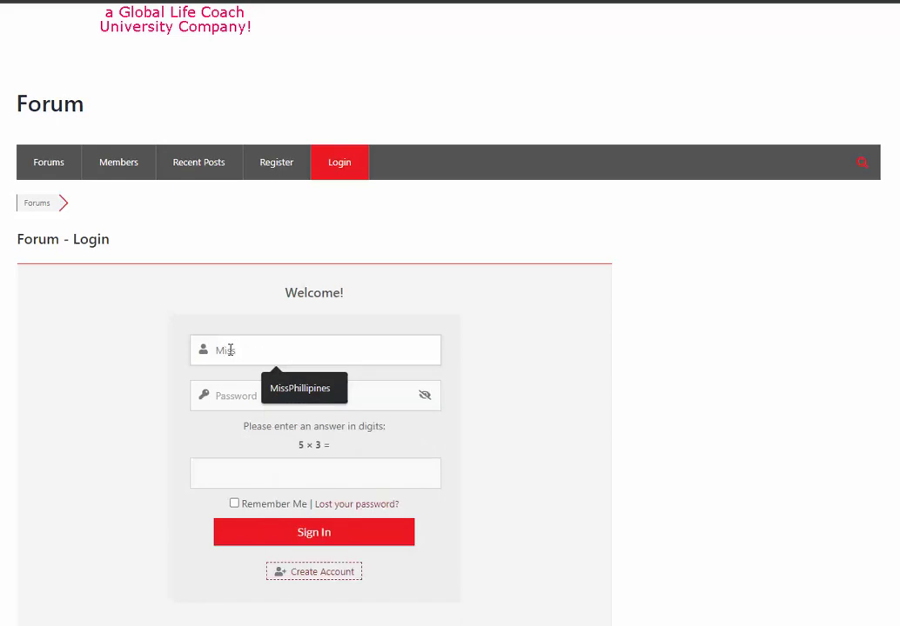
pyautogui.click(280, 394)
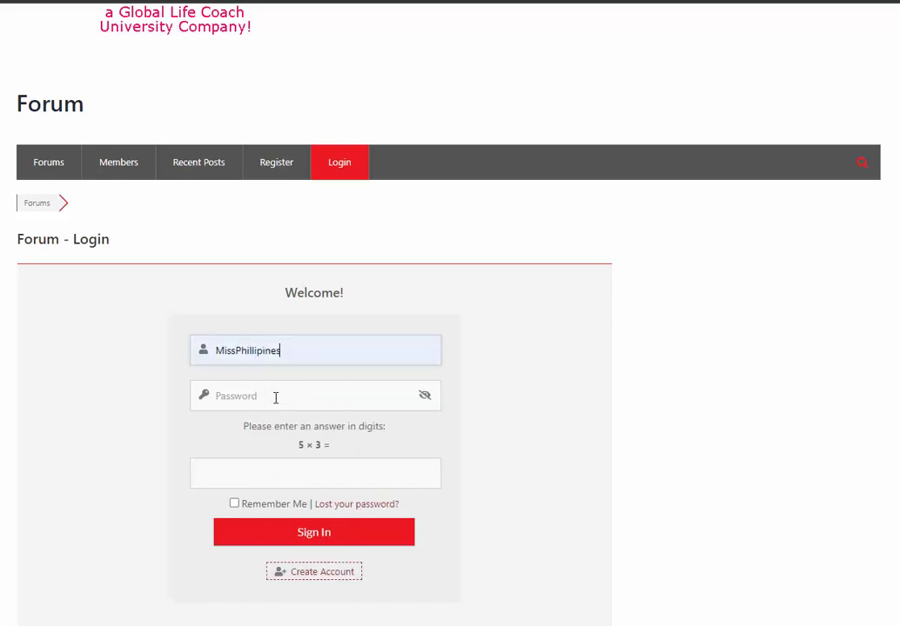
pyautogui.click(275, 397)
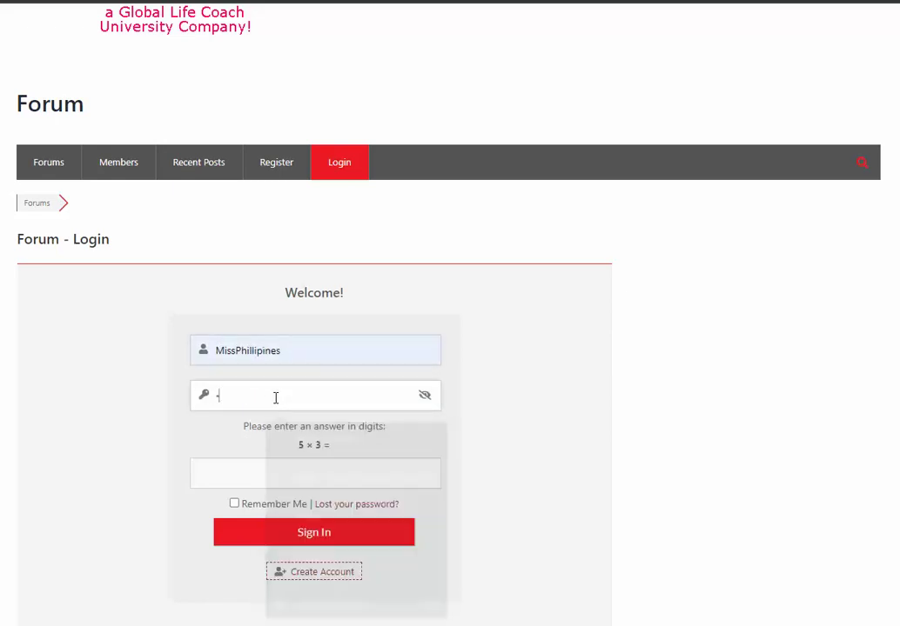
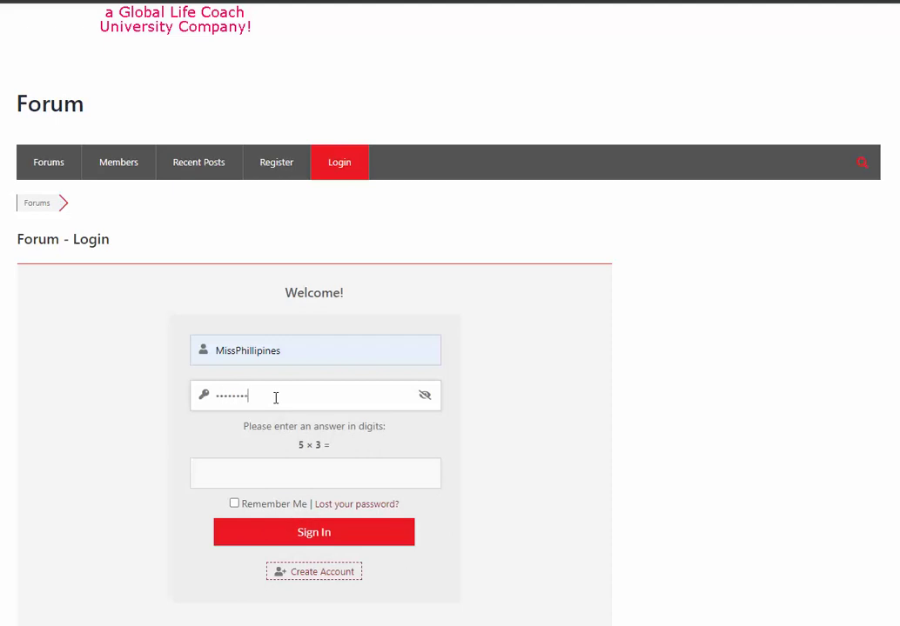
pyautogui.click(317, 483)
pyautogui.write('5')
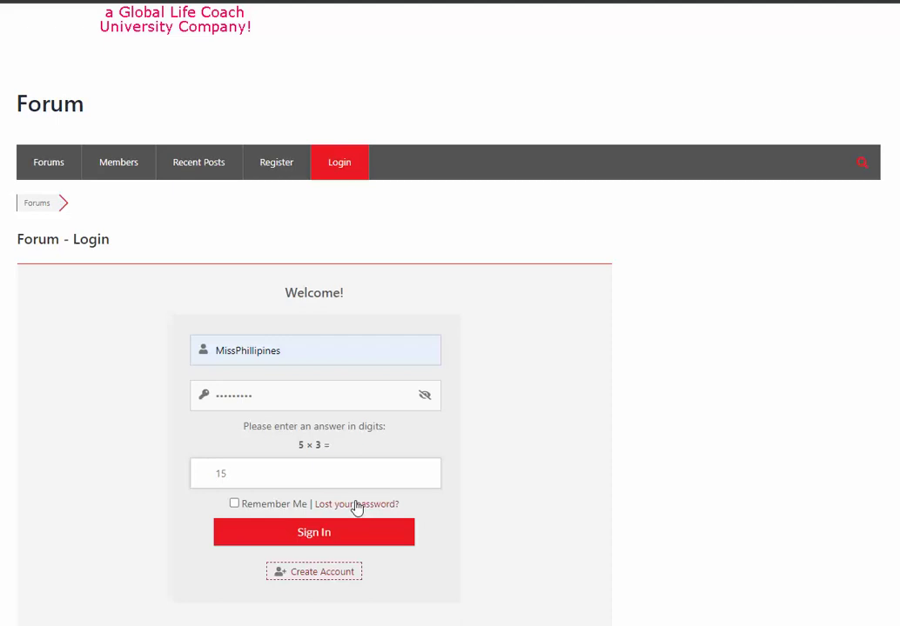
pyautogui.click(234, 503)
pyautogui.click(290, 534)
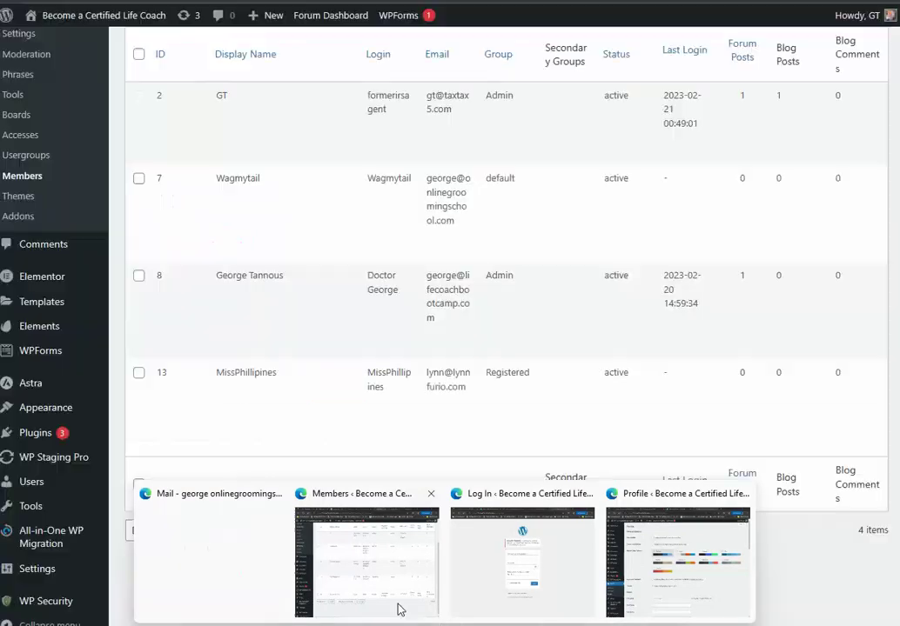
pyautogui.click(398, 606)
pyautogui.scroll(-1, 529, 498)
pyautogui.moveTo(505, 392)
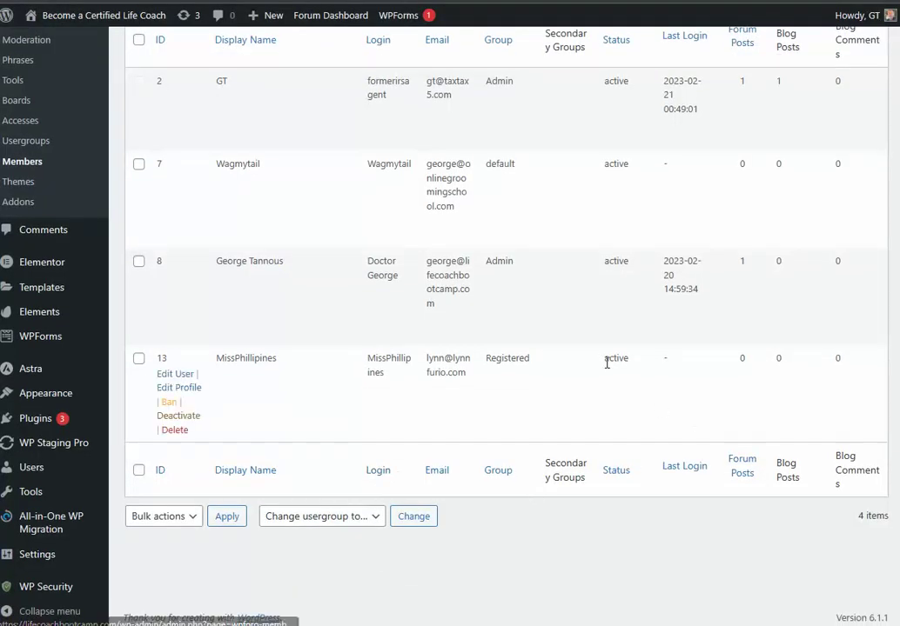
pyautogui.moveTo(597, 361); pyautogui.dragTo(642, 358)
pyautogui.click(590, 394)
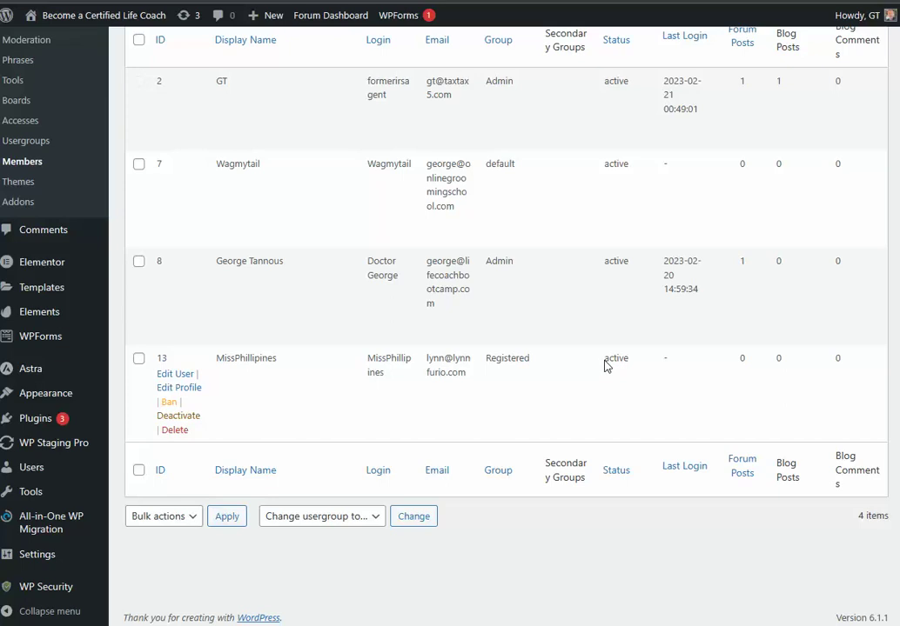
pyautogui.moveTo(605, 366); pyautogui.dragTo(633, 362)
pyautogui.moveTo(486, 361); pyautogui.dragTo(529, 359)
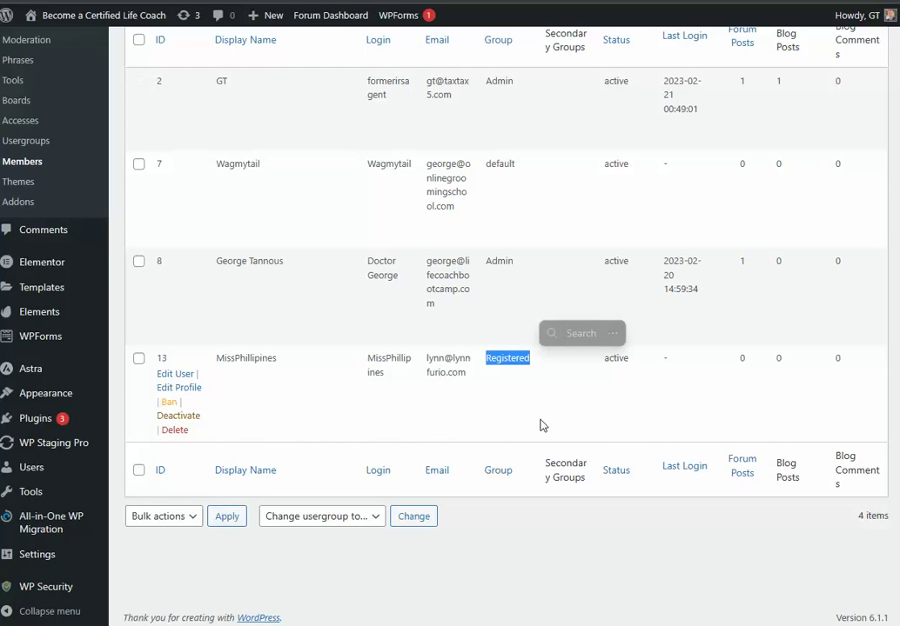
pyautogui.scroll(2, 540, 424)
pyautogui.scroll(-2, 471, 472)
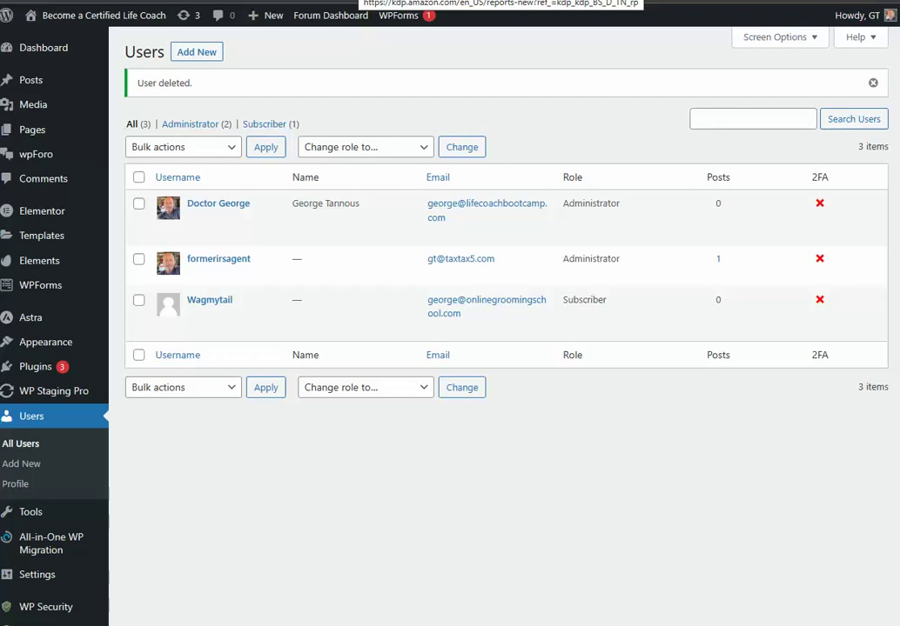
# Load lifecoachbootcamp.com in the Edge address bar.
pyautogui.write('life')
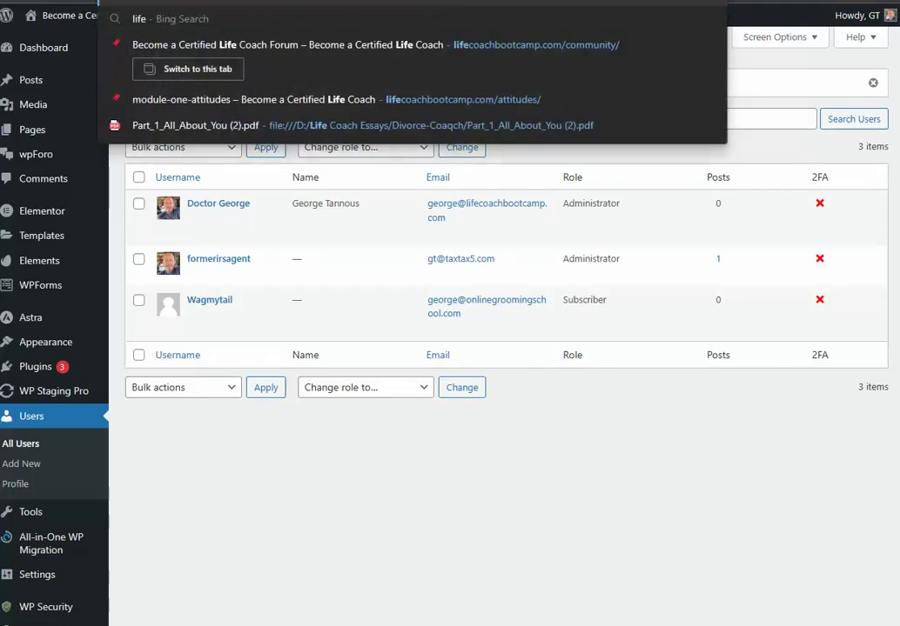
pyautogui.write('coac')
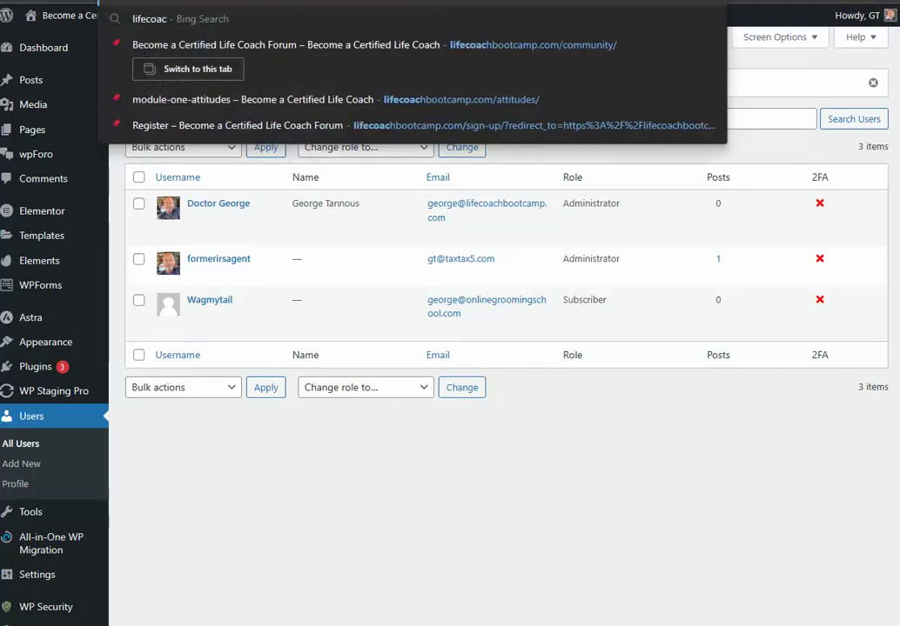
pyautogui.write('hboot')
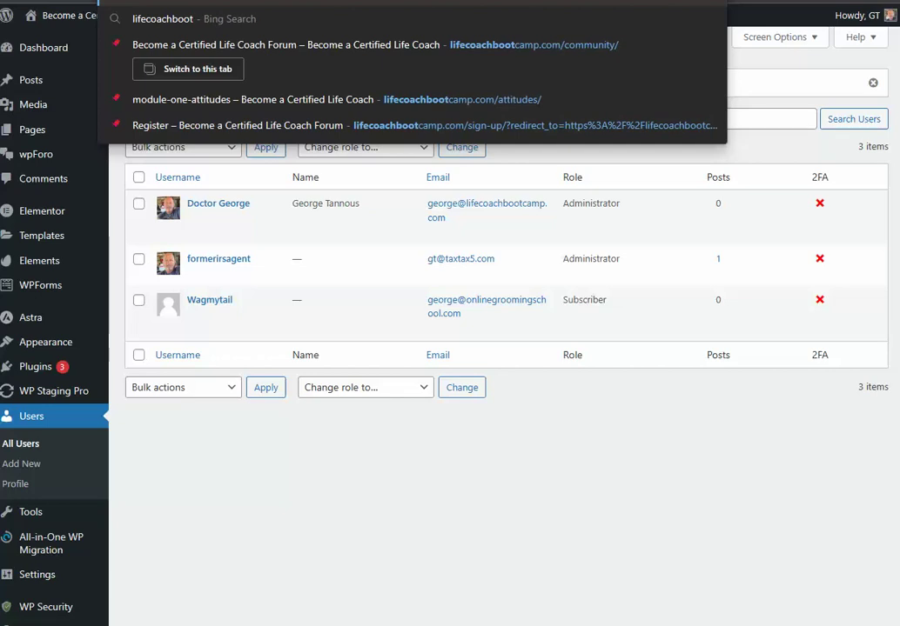
pyautogui.write('camp')
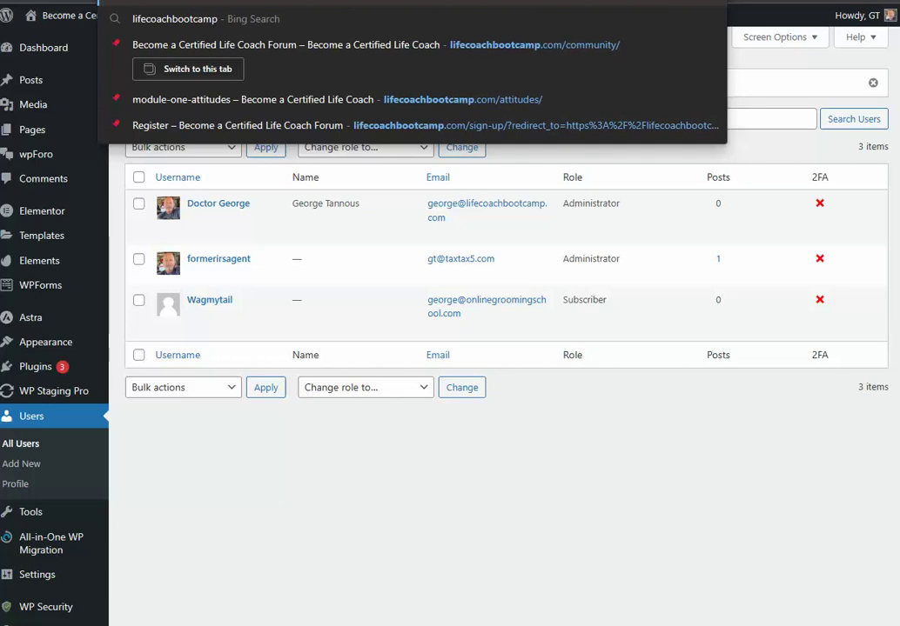
pyautogui.write('.com')
pyautogui.press('Return')
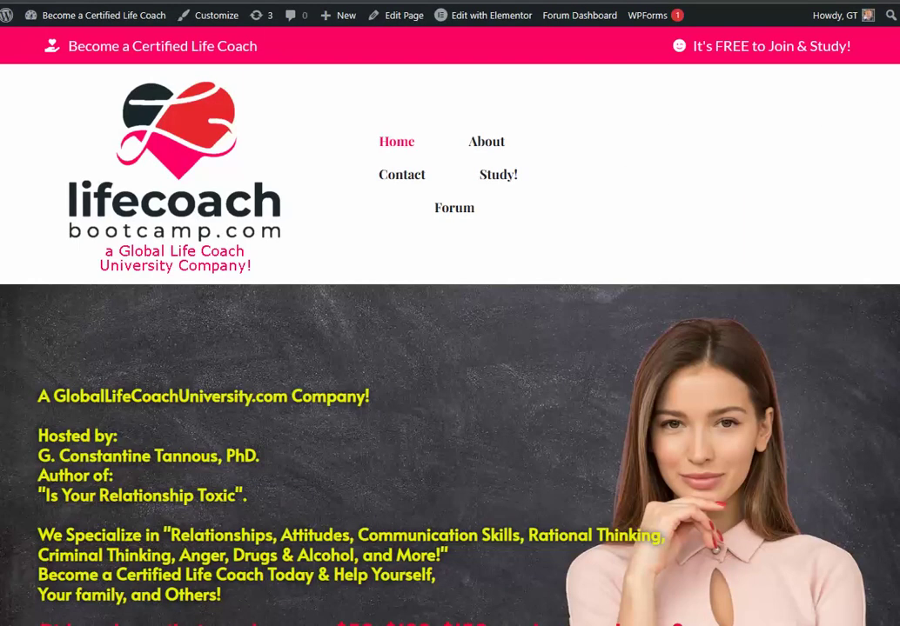
# Open the site's Forum page and scroll down to its category list, including Confessions.
pyautogui.click(454, 214)
pyautogui.scroll(-2, 432, 264)
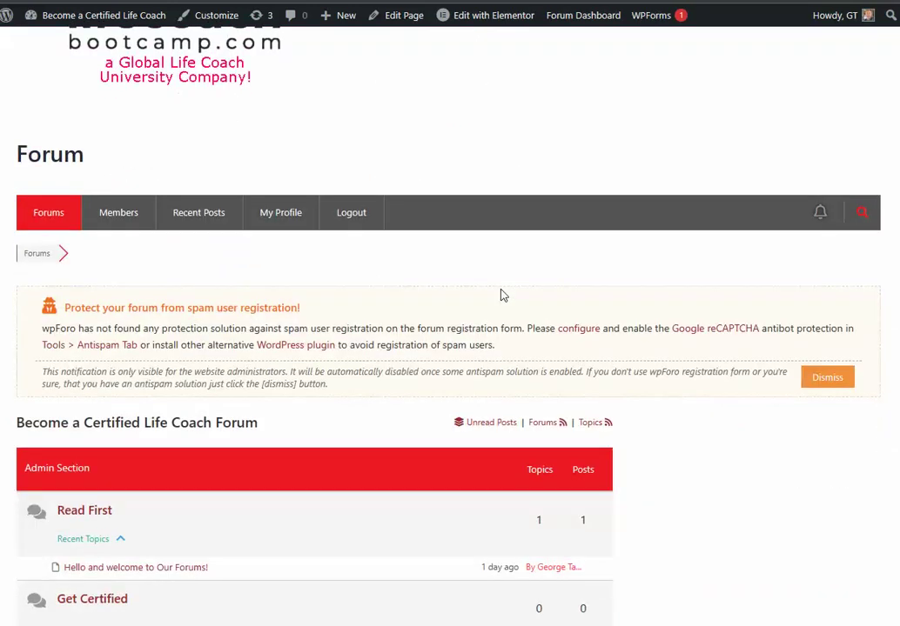
pyautogui.scroll(2, 522, 291)
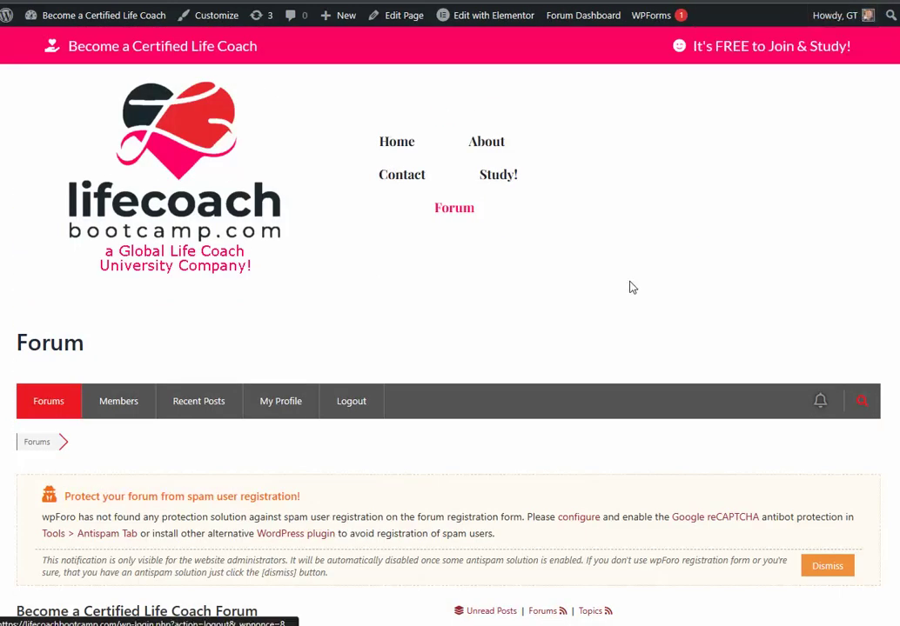
pyautogui.scroll(-3, 459, 345)
pyautogui.scroll(-2, 458, 346)
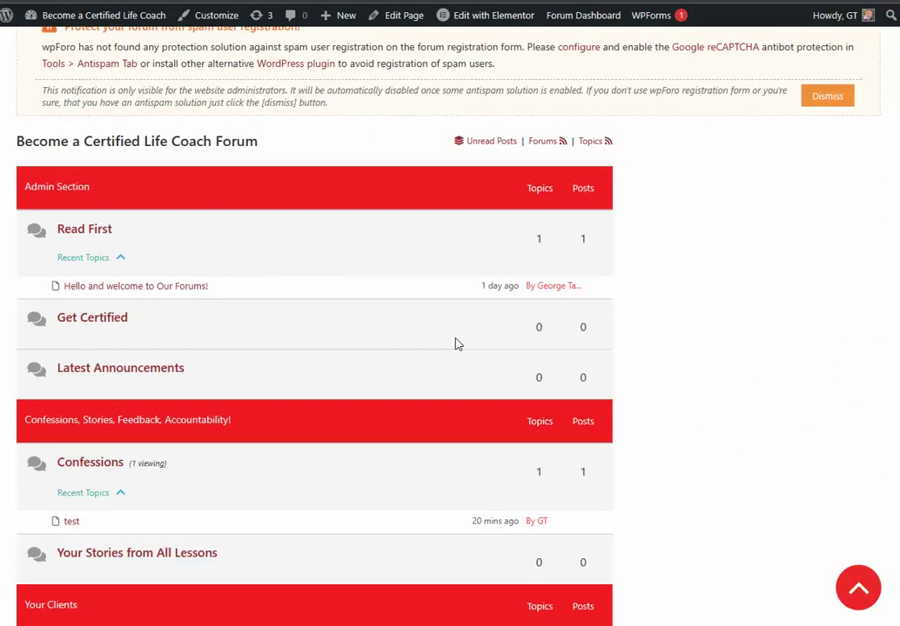
pyautogui.scroll(-2, 459, 346)
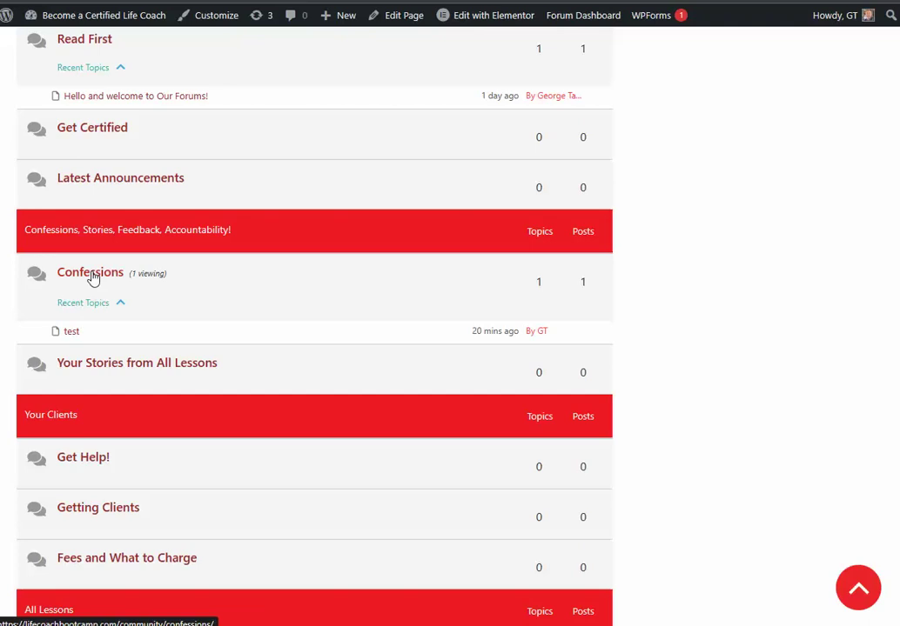
# Open the Confessions forum and scroll through its 'test' topic and Forum Statistics.
pyautogui.click(93, 274)
pyautogui.scroll(-3, 447, 427)
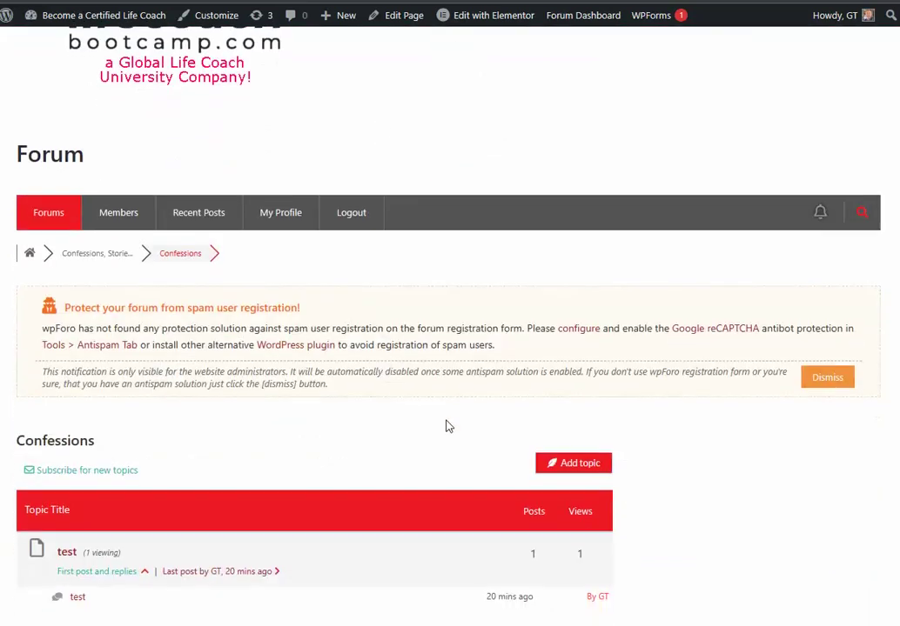
pyautogui.scroll(-1, 419, 434)
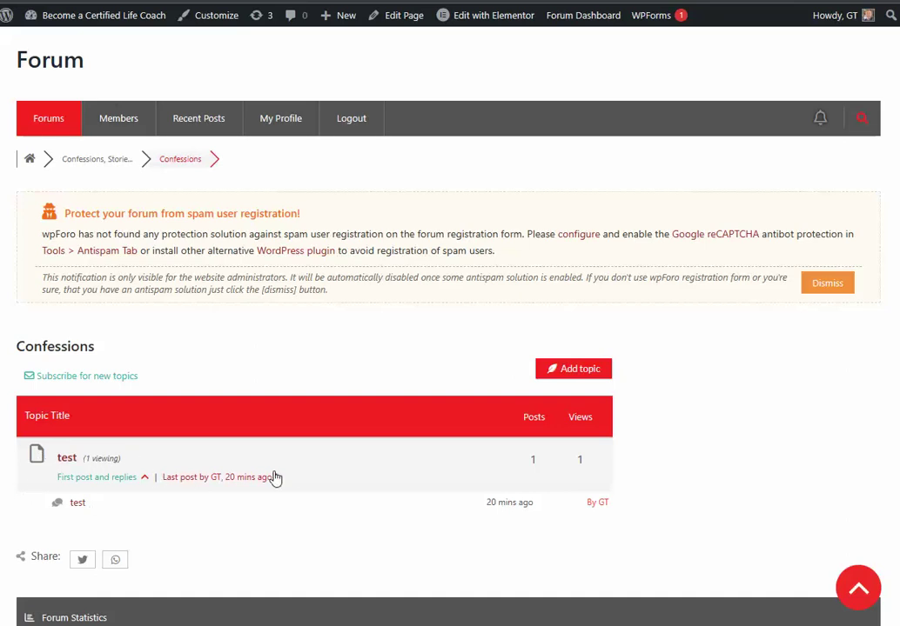
pyautogui.scroll(-2, 293, 476)
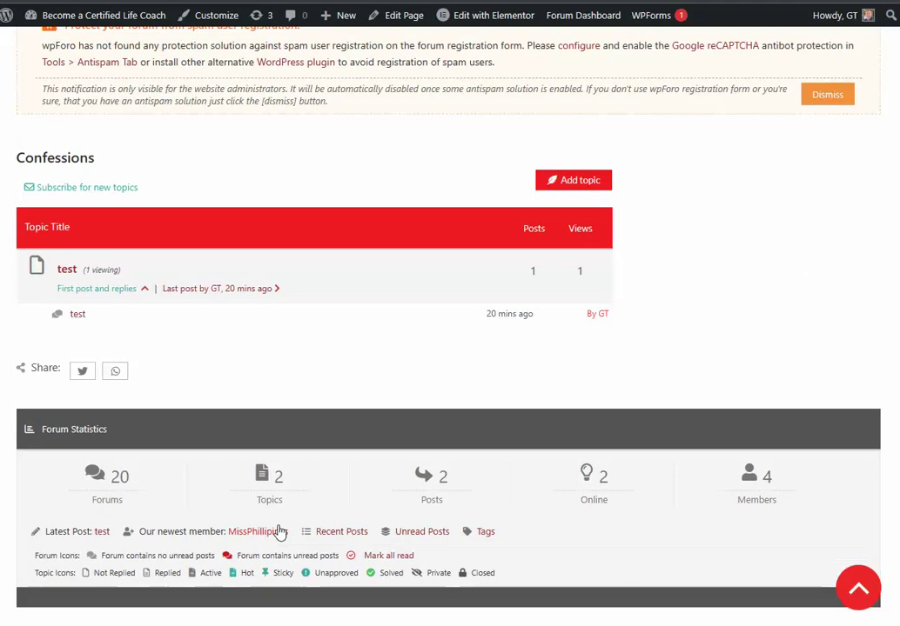
pyautogui.scroll(2, 280, 529)
pyautogui.scroll(-3, 288, 531)
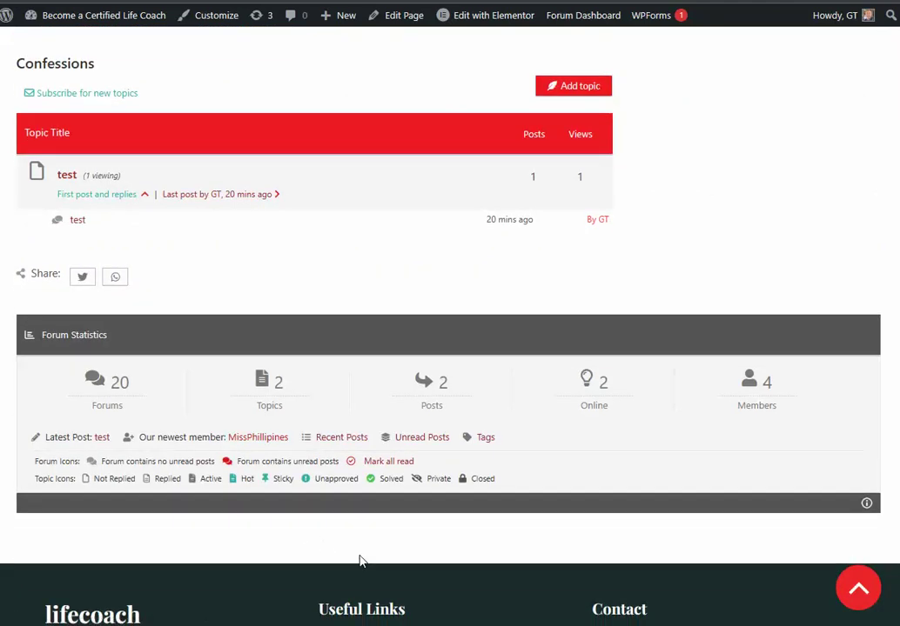
pyautogui.scroll(3, 362, 561)
pyautogui.scroll(-3, 361, 558)
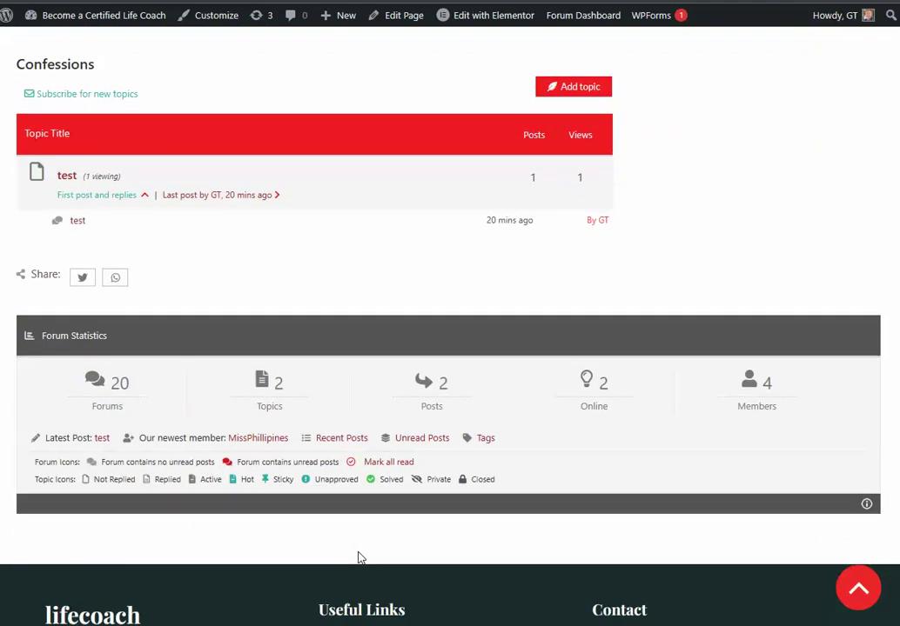
pyautogui.scroll(3, 253, 376)
pyautogui.scroll(-1, 219, 450)
pyautogui.scroll(-1, 105, 340)
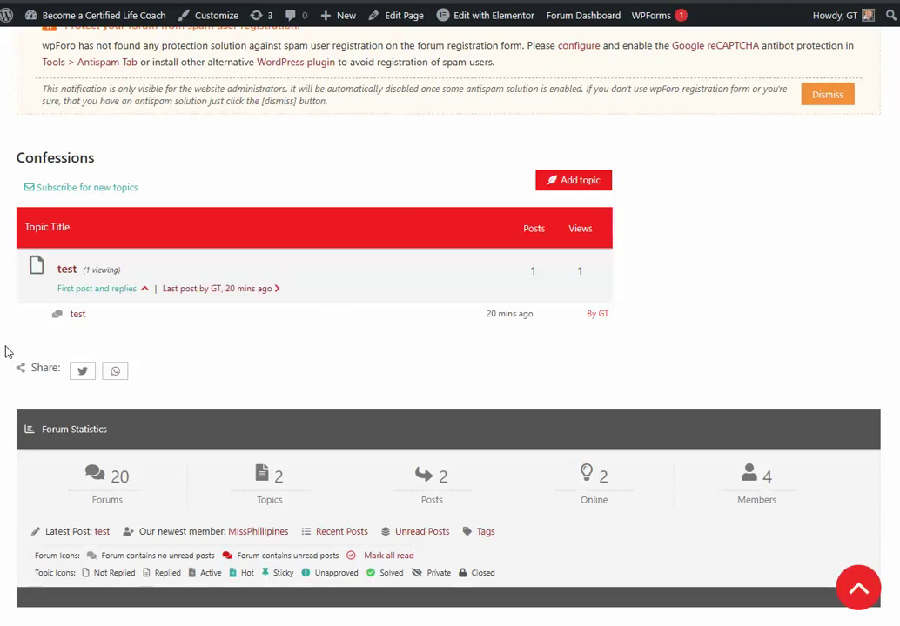
pyautogui.scroll(1, 428, 327)
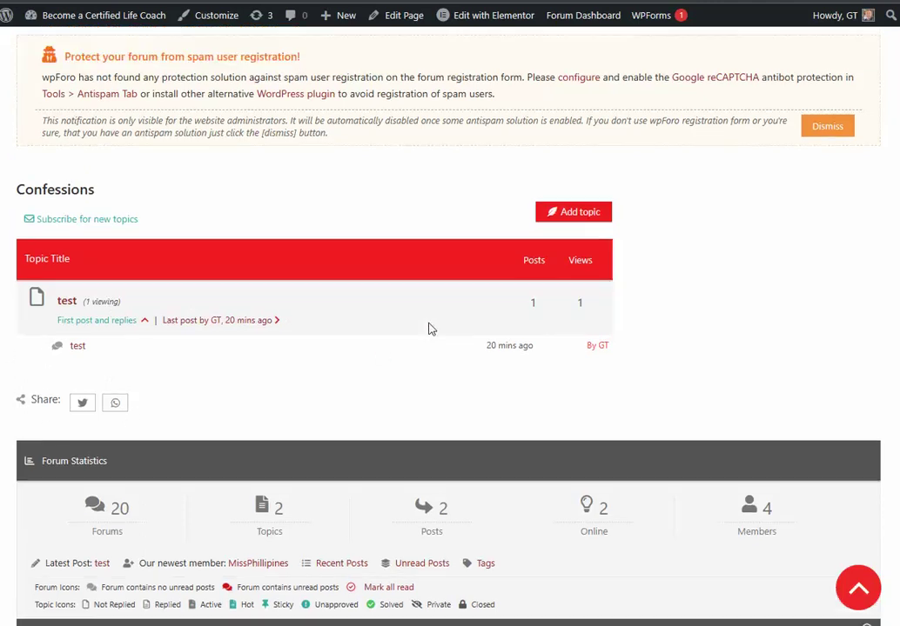
pyautogui.scroll(2, 428, 327)
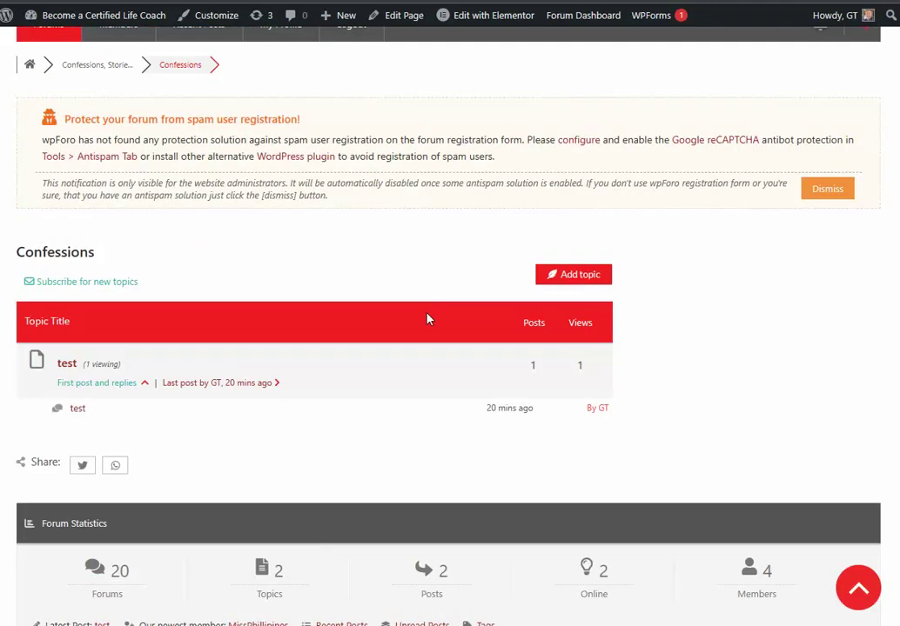
pyautogui.scroll(2, 424, 319)
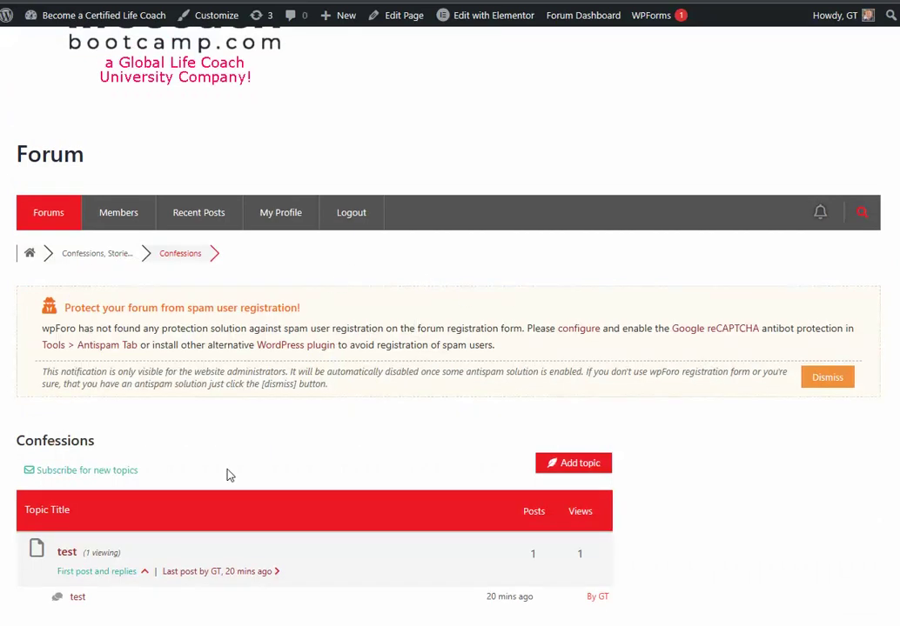
pyautogui.scroll(-1, 229, 475)
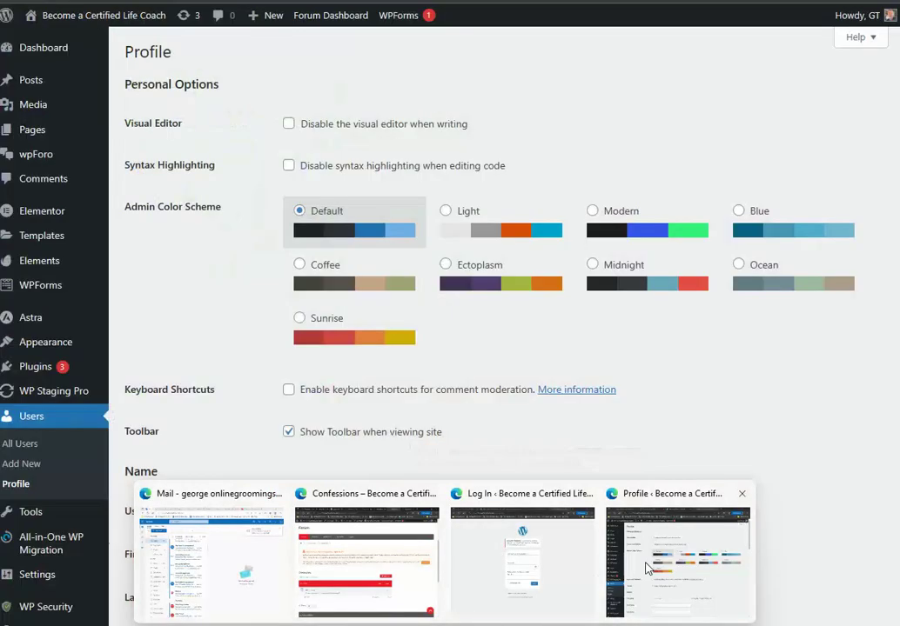
# Return to the admin window and review the Members list showing the newest member as active Registered.
pyautogui.click(648, 568)
pyautogui.scroll(-3, 296, 487)
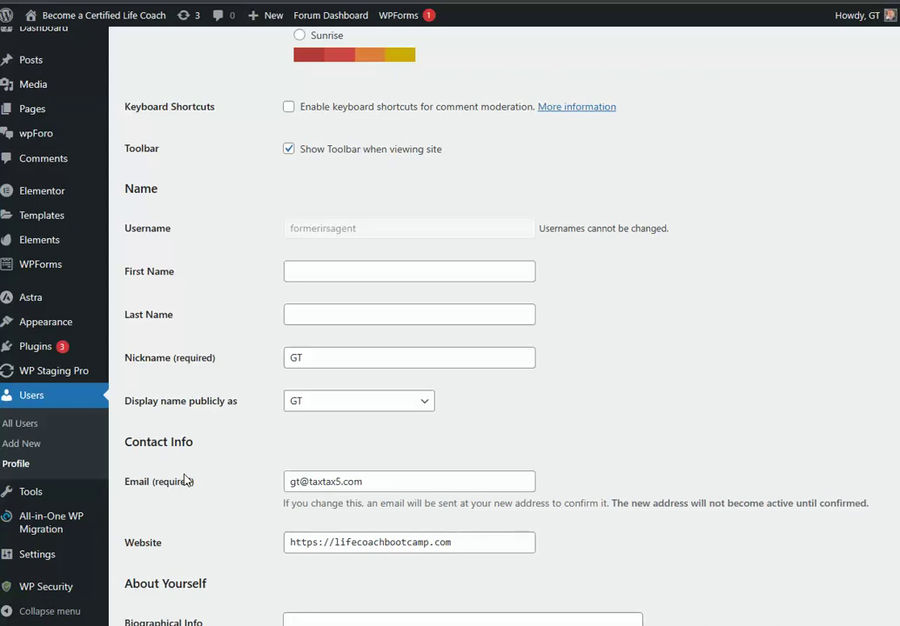
pyautogui.scroll(3, 186, 480)
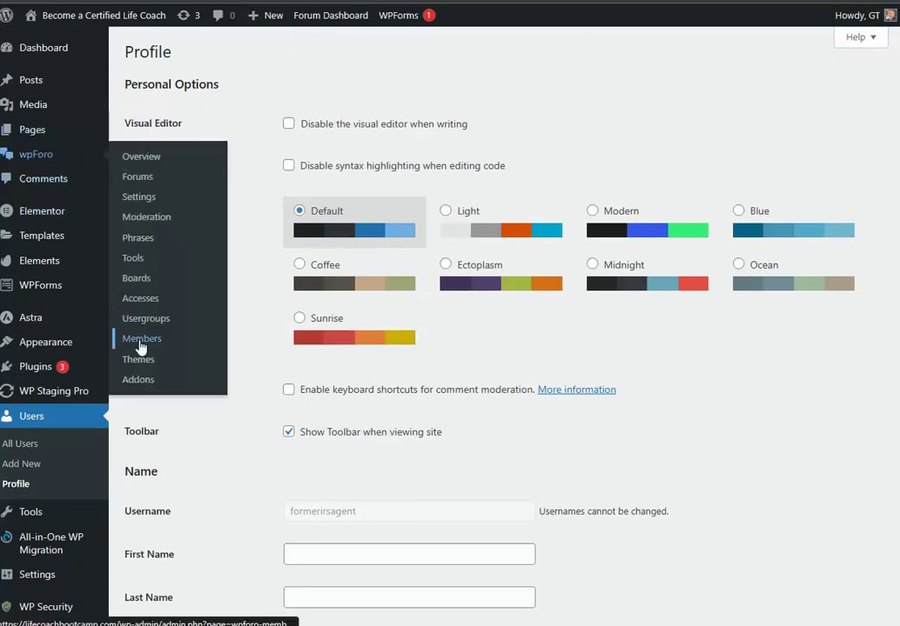
pyautogui.scroll(-3, 231, 452)
pyautogui.scroll(-3, 281, 507)
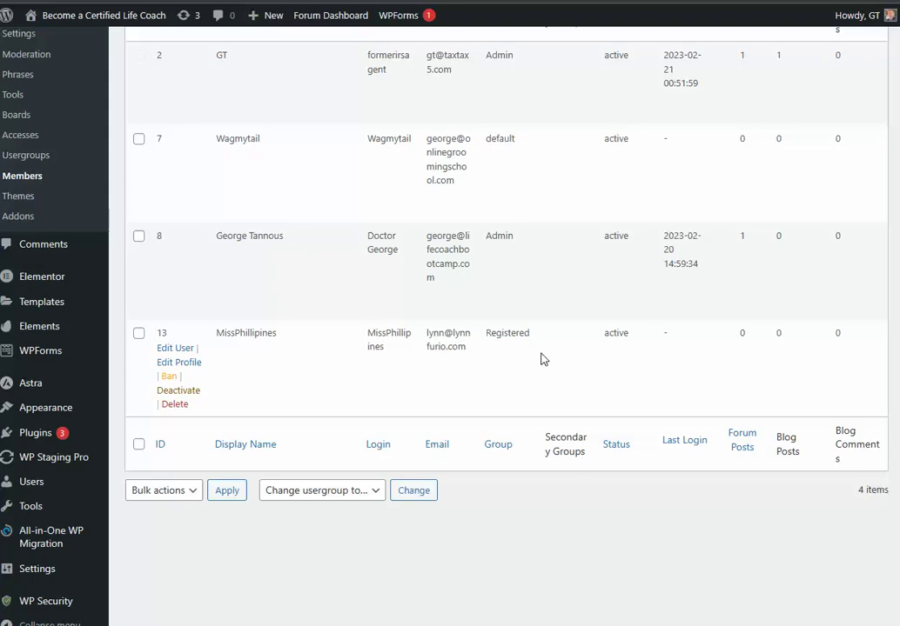
pyautogui.scroll(1, 345, 391)
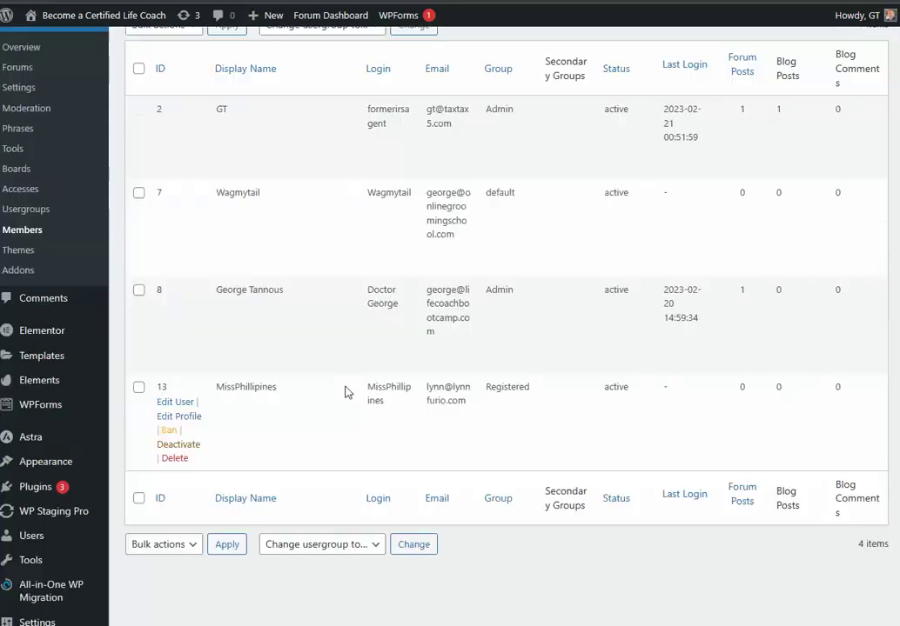
pyautogui.scroll(3, 345, 392)
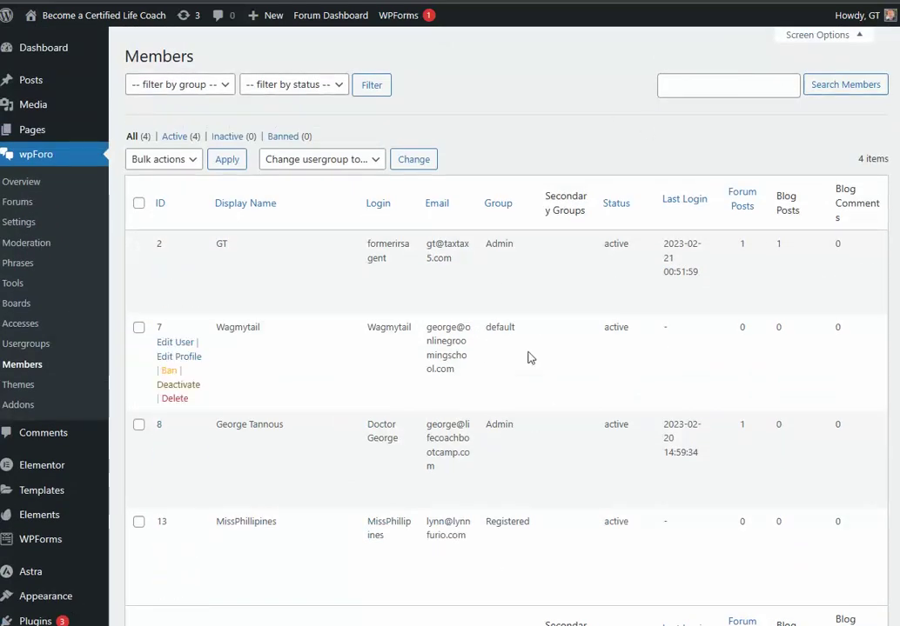
pyautogui.scroll(-3, 505, 433)
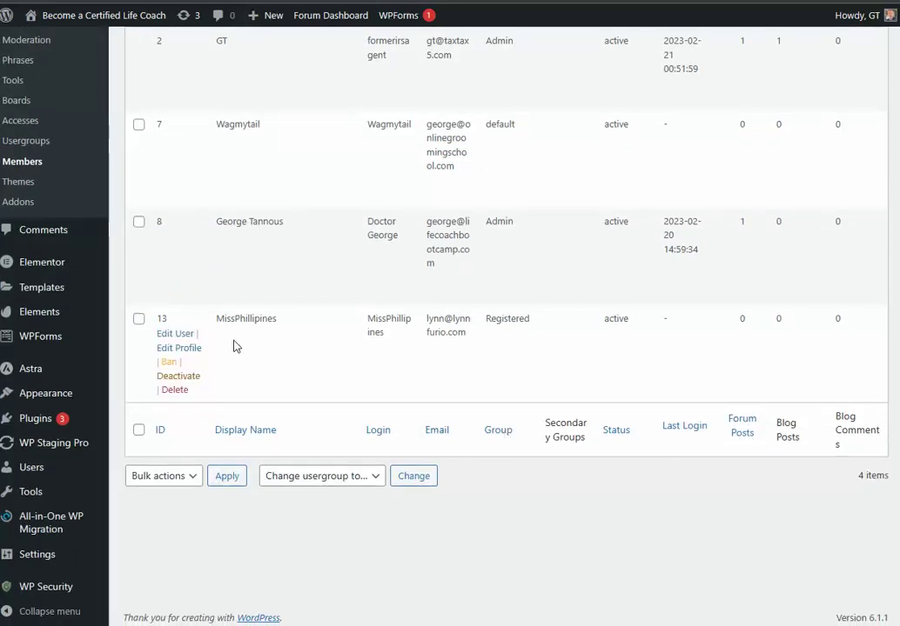
pyautogui.moveTo(261, 539)
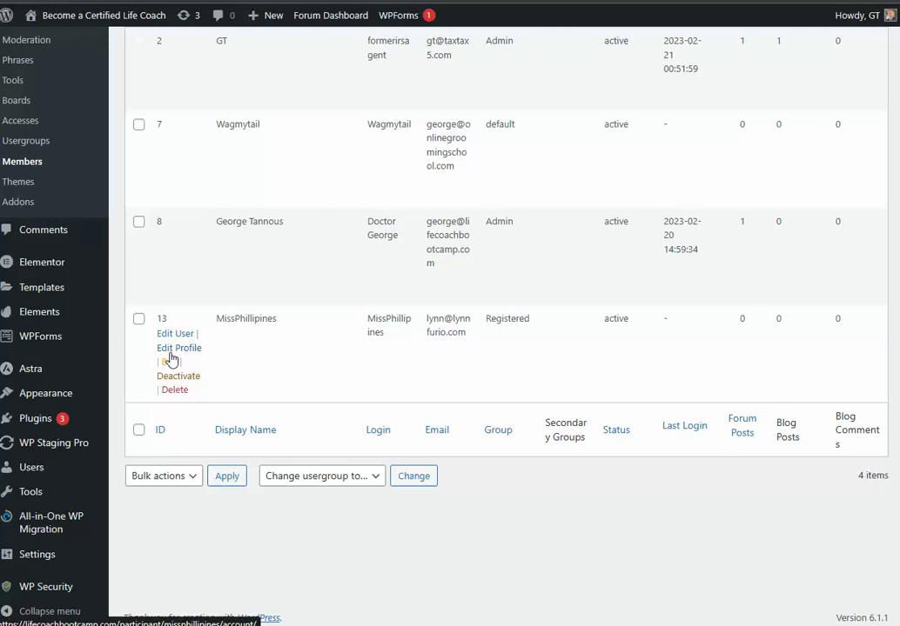
# Open member 13's user edit page and expand the Role dropdown, currently Subscriber.
pyautogui.click(175, 336)
pyautogui.scroll(-1, 271, 364)
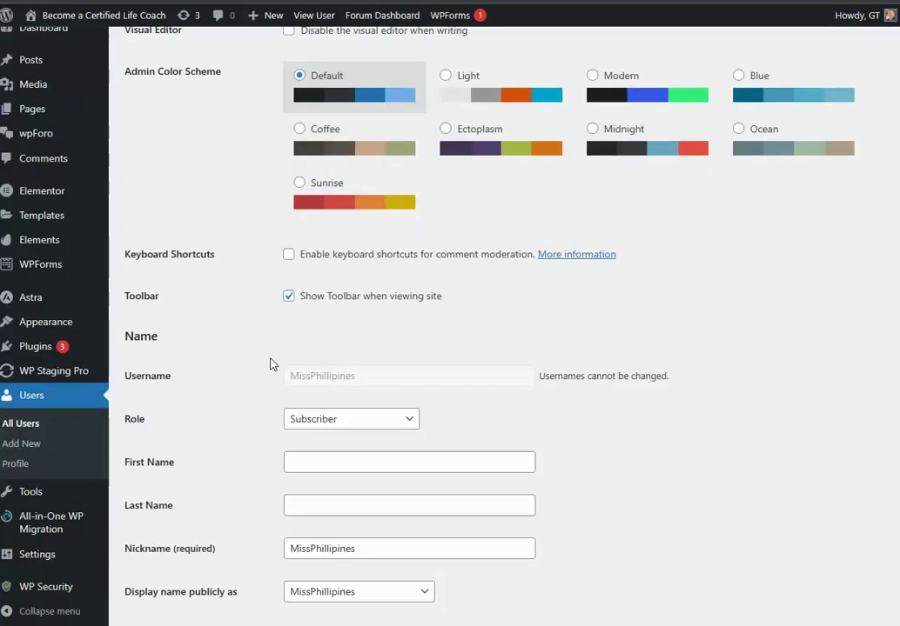
pyautogui.click(335, 418)
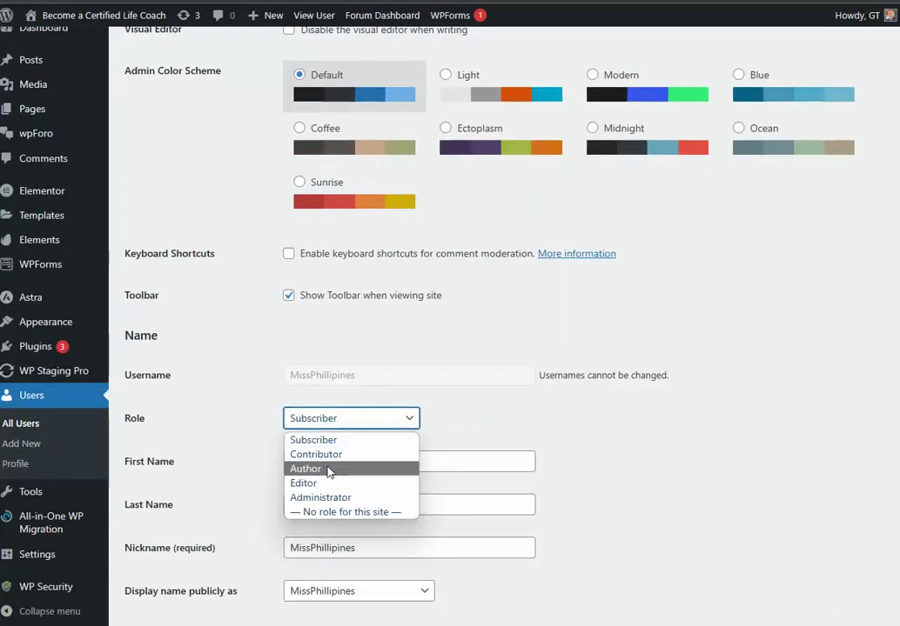